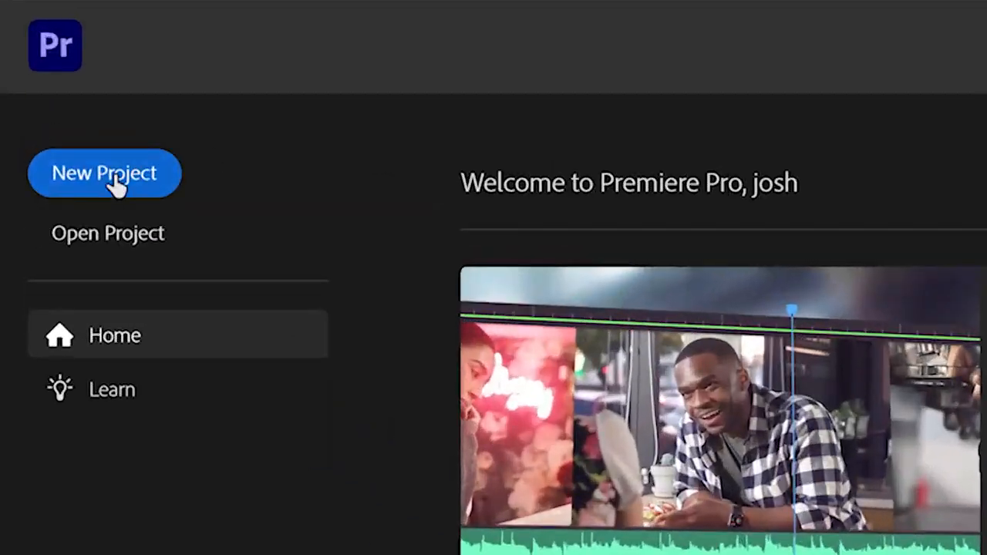
Create a project named Basketball Video, stored in the PP folder, and switch to the Editing workspace.
click(93, 156)
text(Basketball Vid)
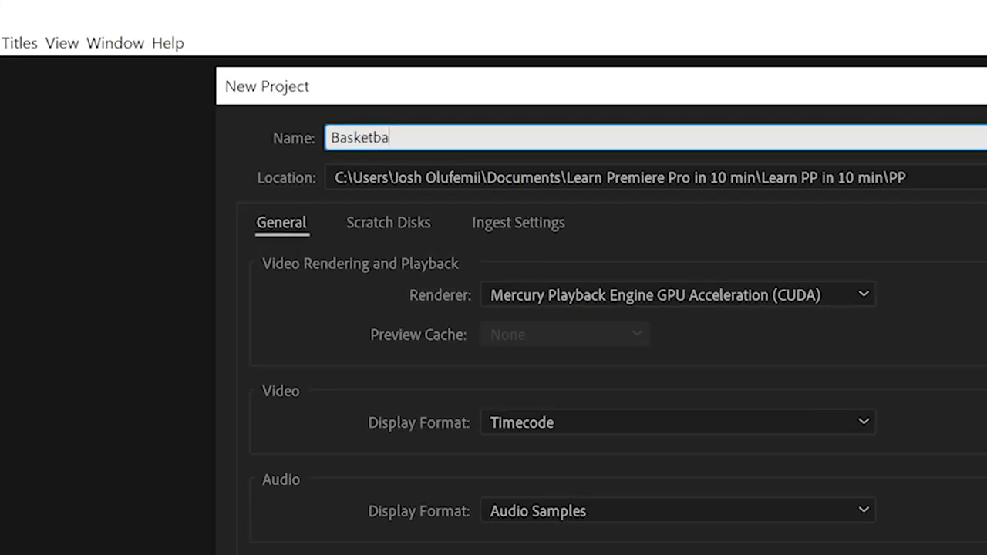
click(810, 141)
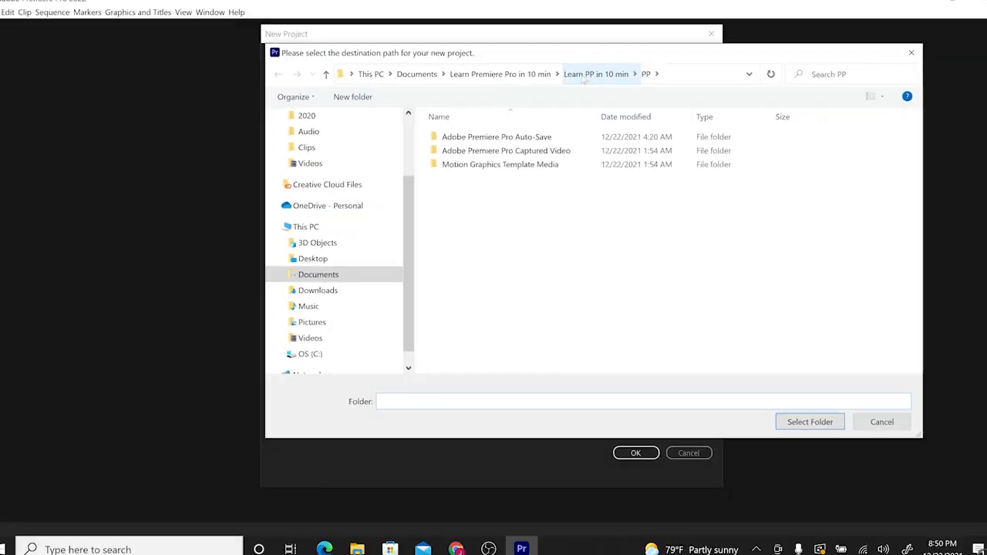
click(584, 74)
double_click(449, 161)
click(809, 421)
click(602, 395)
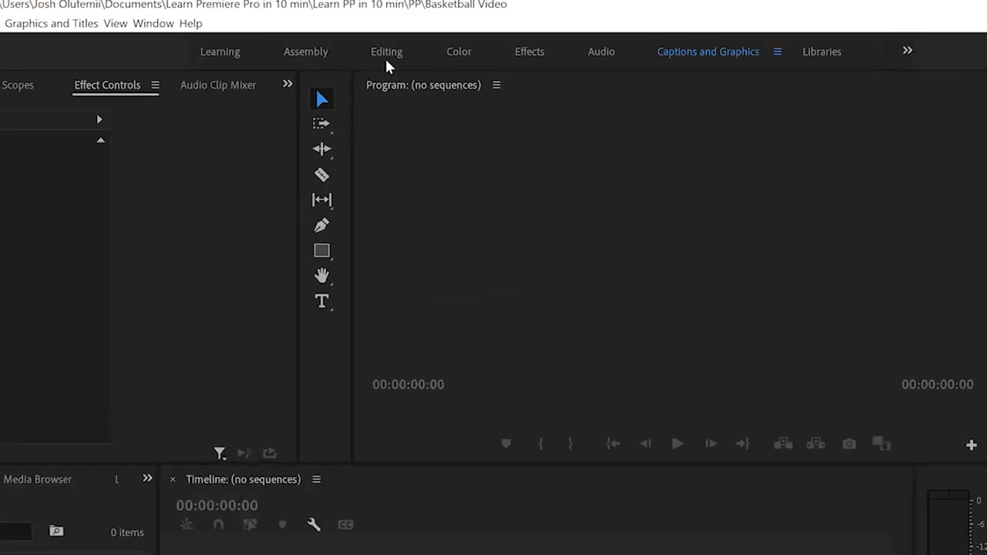
click(385, 59)
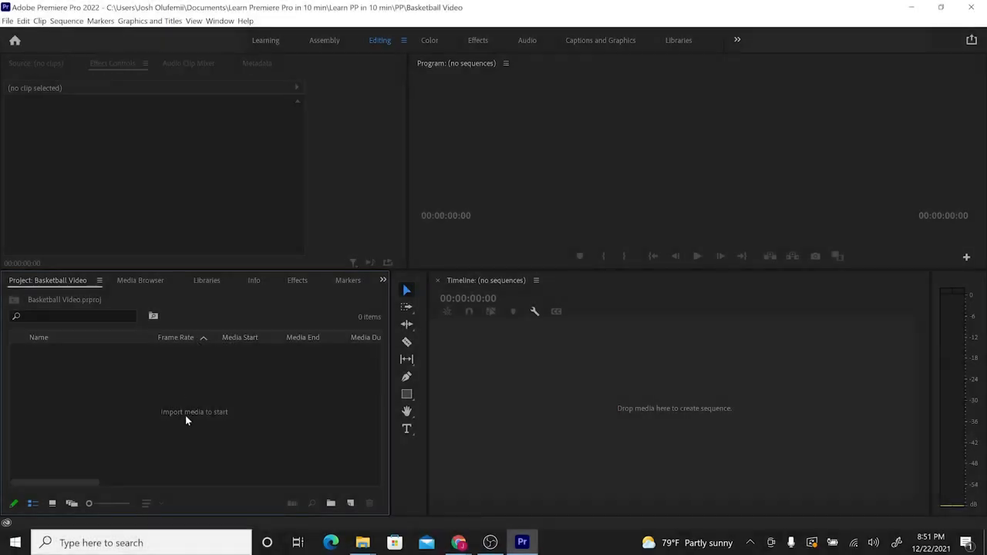
Import the Clips and Audio folders from the Follow Along With Me folder into the project.
double_click(186, 417)
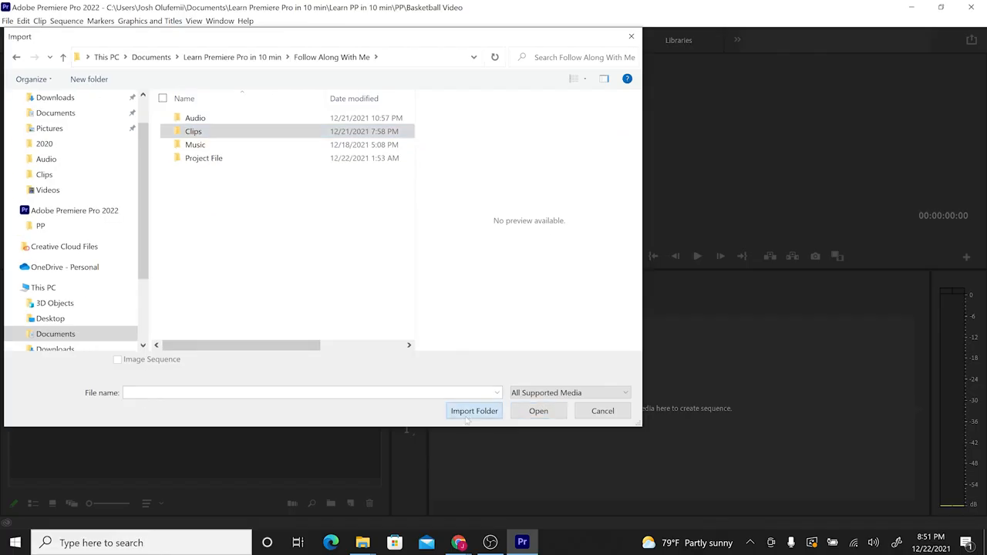
click(474, 411)
double_click(310, 434)
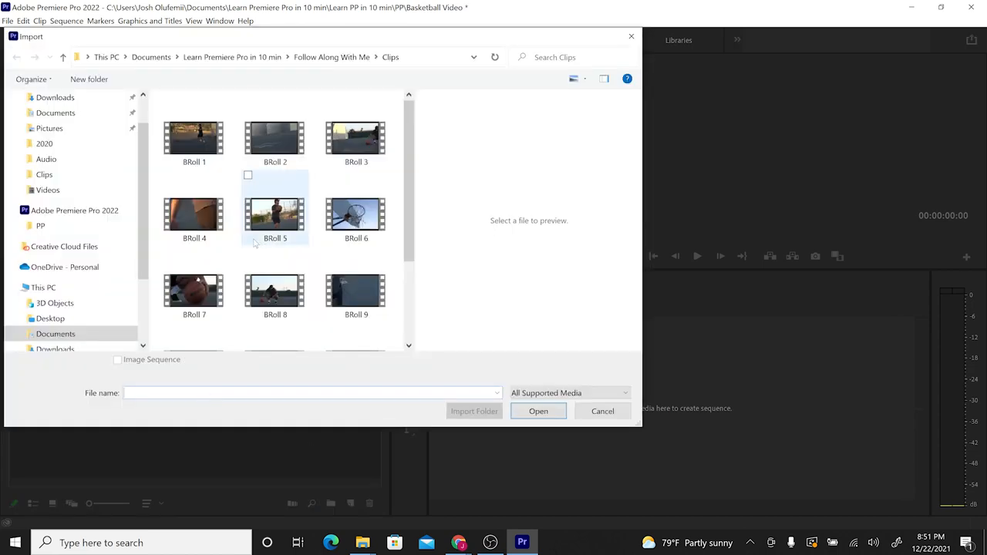
click(311, 59)
click(218, 120)
click(473, 412)
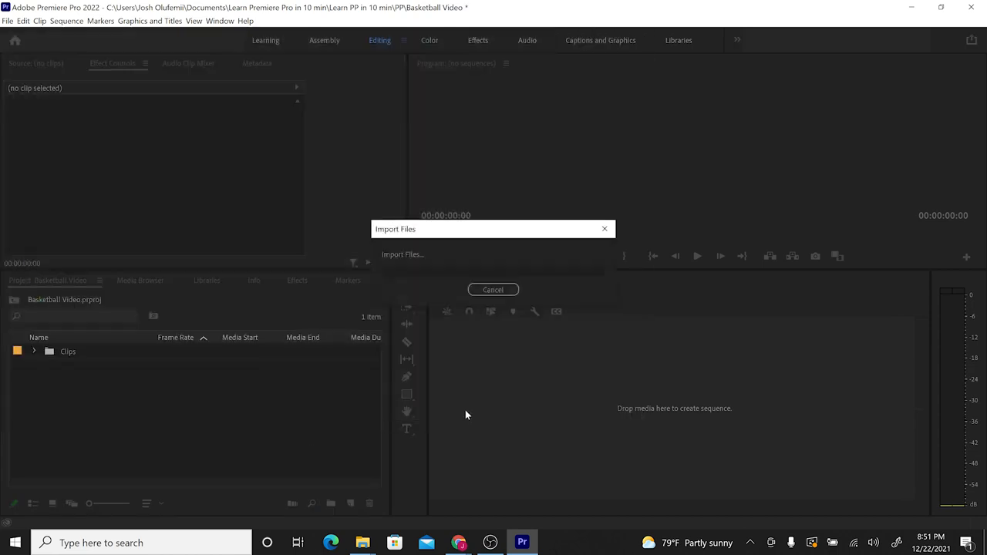
Load Cory 1a.mp4 from the Clips bin into the Source monitor and scrub through its footage.
click(33, 366)
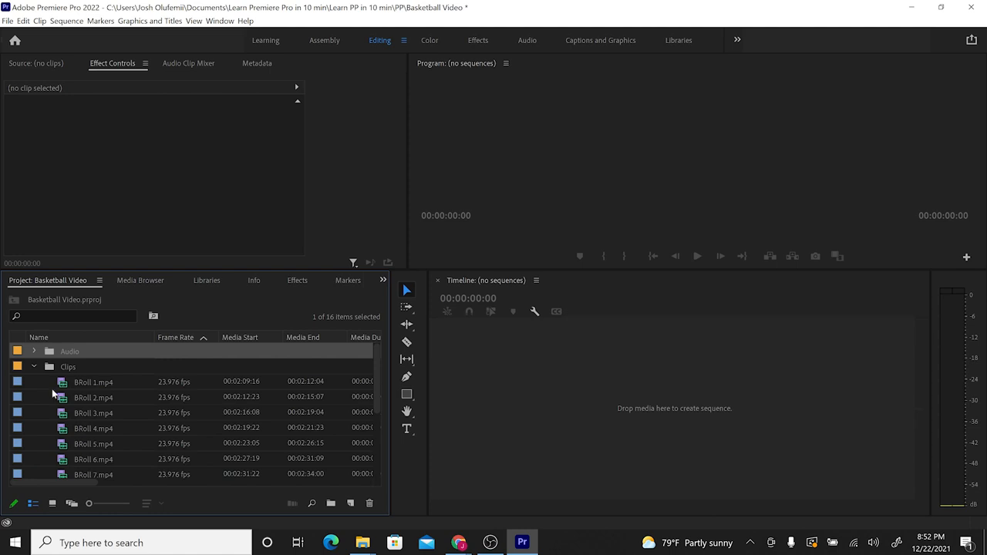
scroll(52, 388, down, 3)
double_click(60, 460)
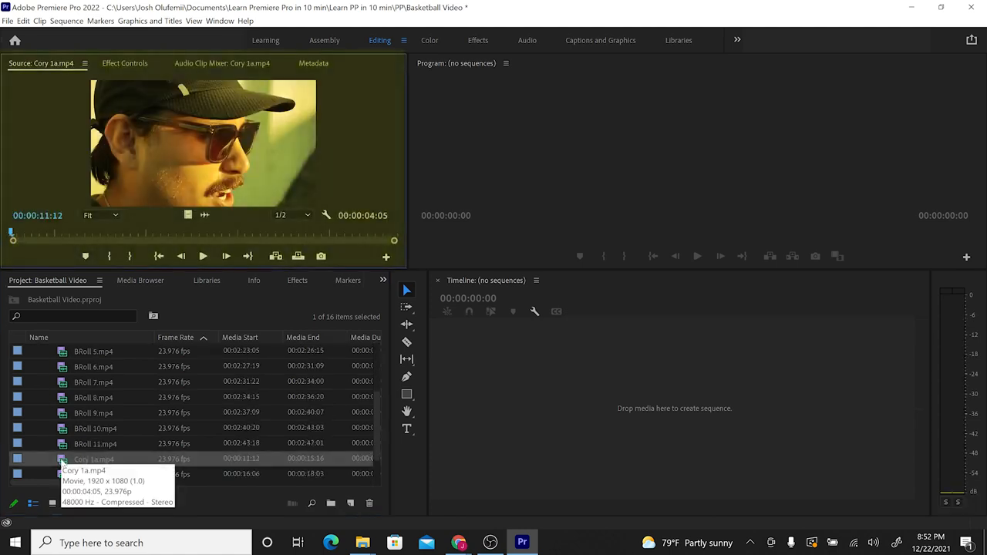
drag(17, 233, 86, 218)
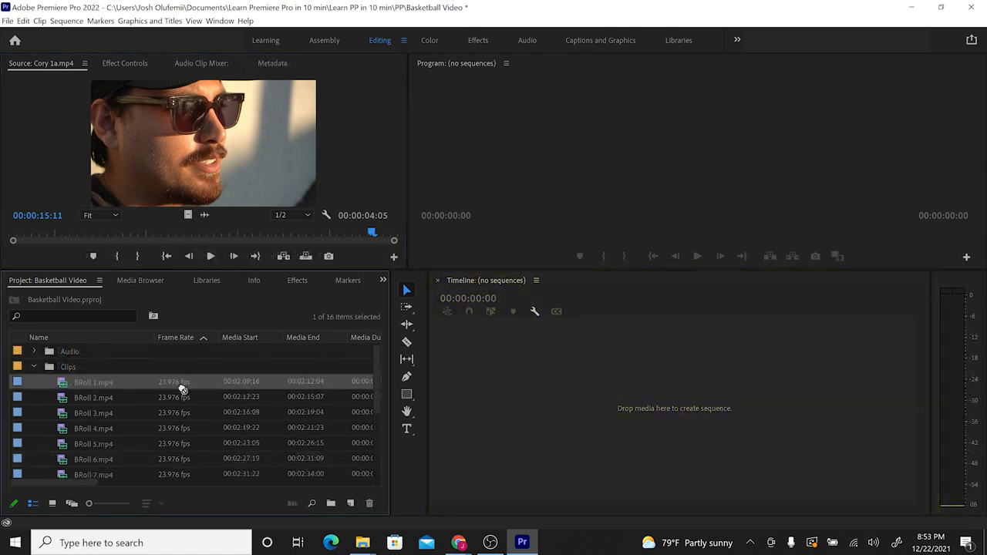
Create a sequence from BRoll 1.mp4 in the empty timeline and place the playhead at 00:00:00:04.
drag(514, 404, 515, 406)
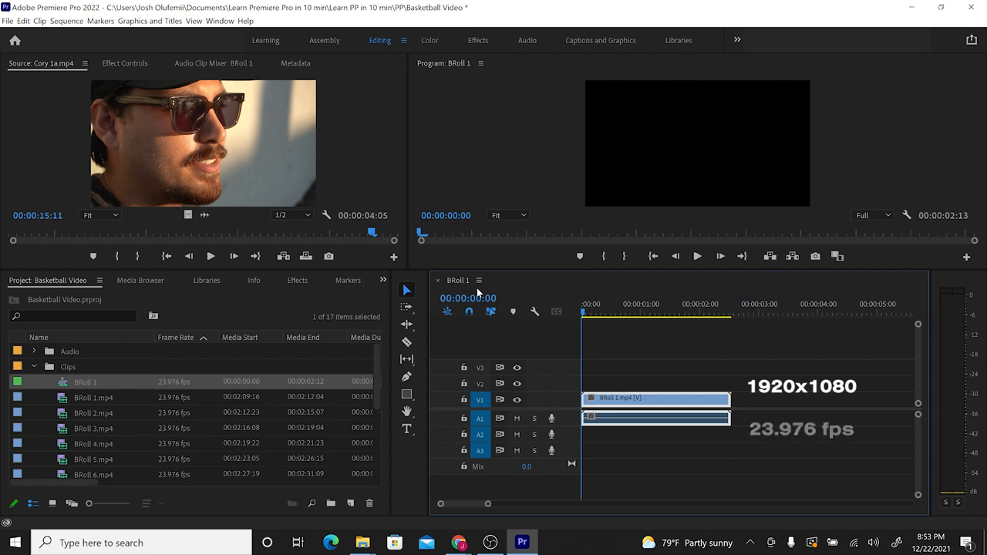
key(alt+Tab)
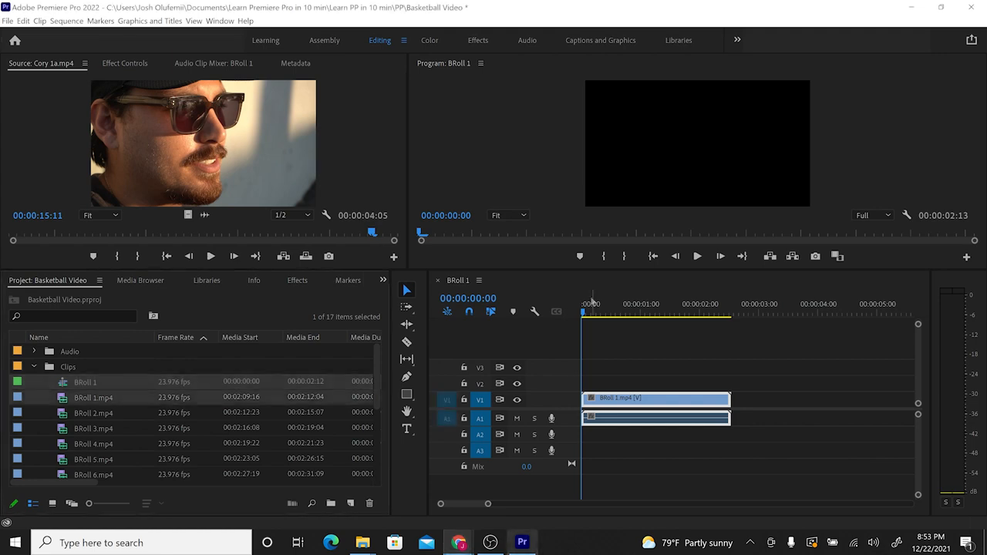
click(590, 305)
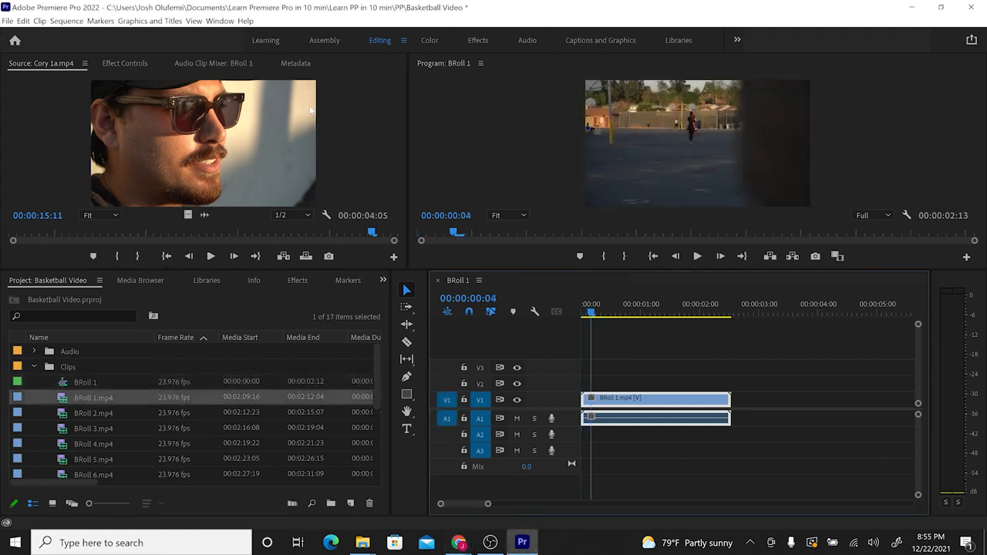
Review the frame size and timebase in the BRoll 1 sequence's settings.
click(66, 21)
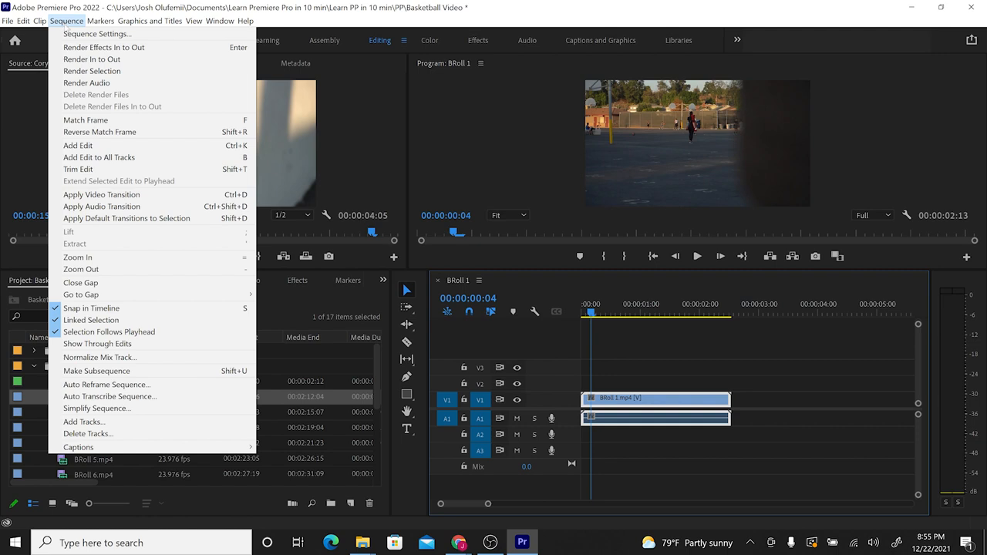
click(77, 34)
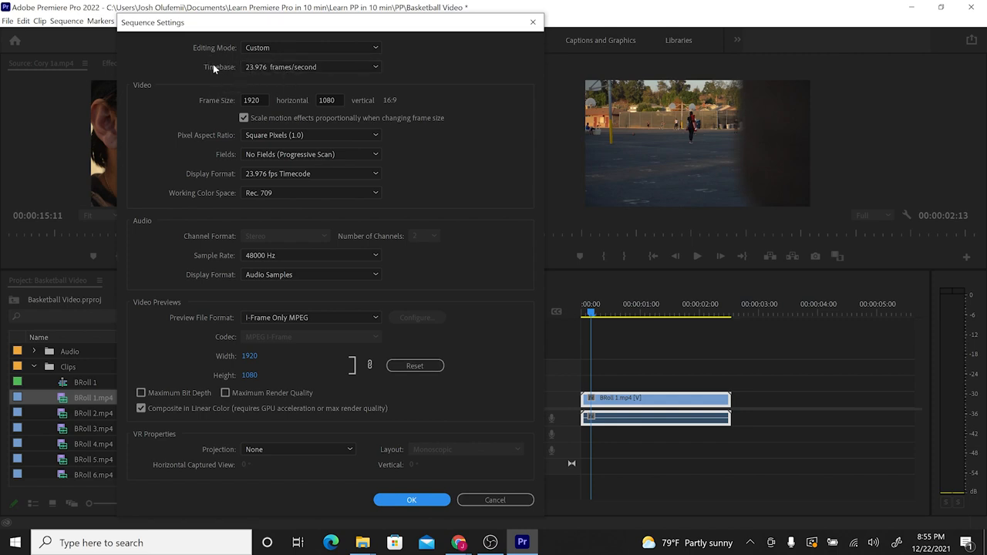
click(409, 500)
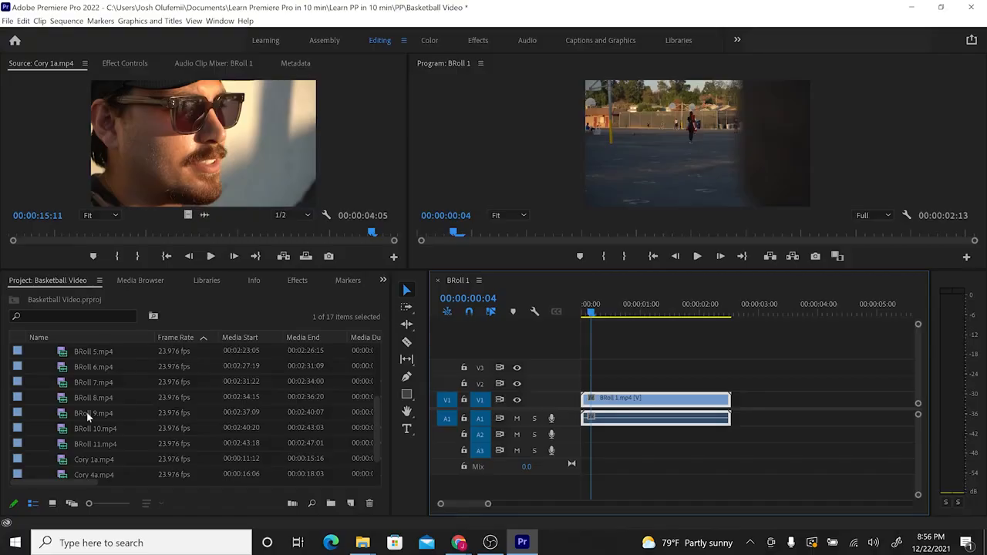
Mark an in point at 00:00:12:10 and an out point at 00:00:15:05 on Cory 1a.mp4 in the Source monitor.
scroll(88, 417, down, 1)
click(61, 429)
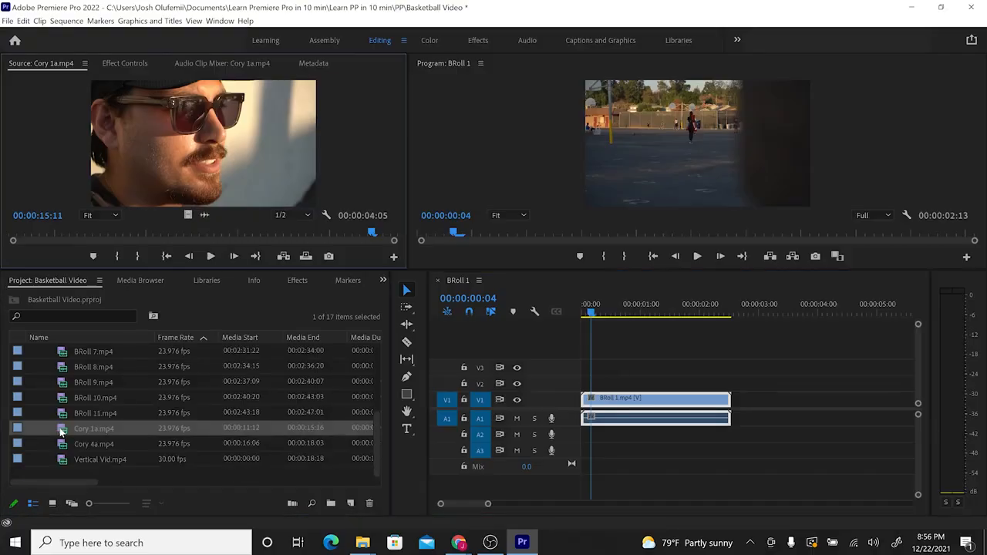
drag(27, 232, 90, 232)
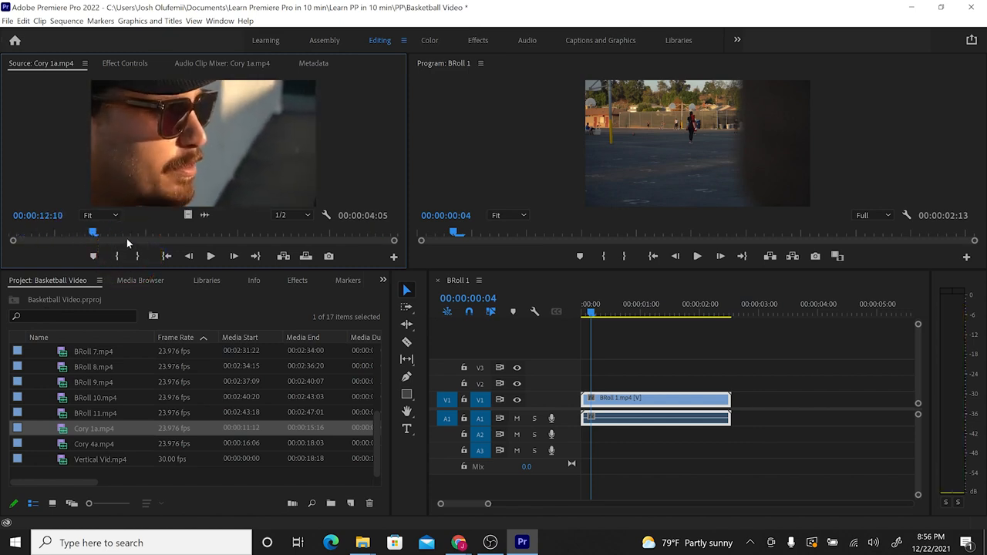
click(116, 255)
key(space)
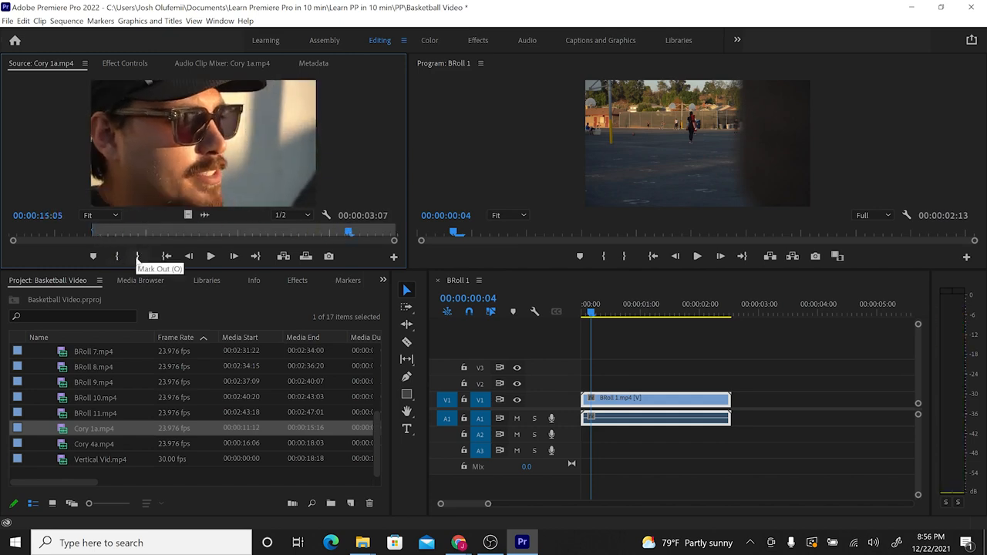
click(137, 256)
Place the marked part of Cory 1a.mp4 on track V1 after BRoll 1.mp4 with a small gap, and preview it.
drag(404, 245, 755, 406)
drag(488, 504, 500, 505)
drag(632, 311, 752, 311)
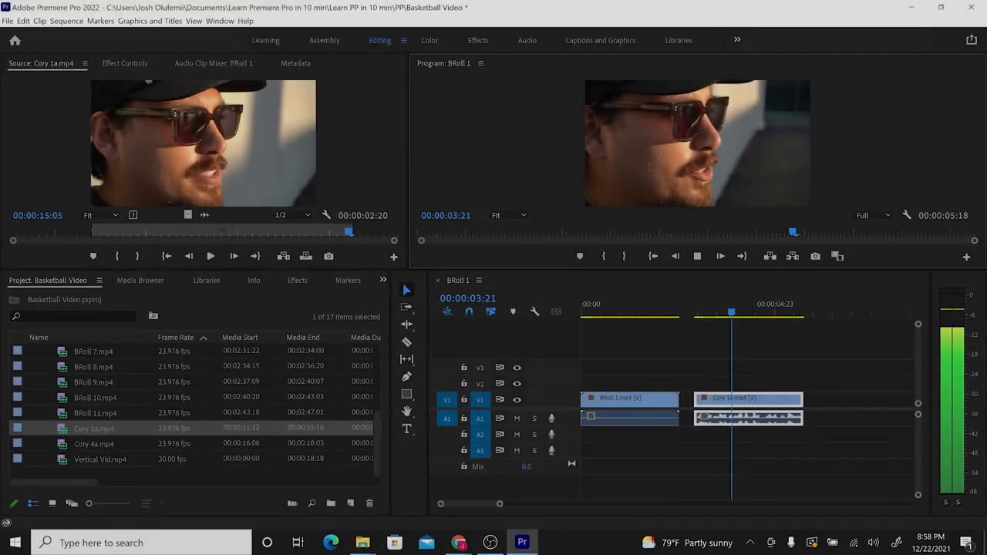
mouse_move(763, 310)
mouse_down()
mouse_move(712, 312)
mouse_move(744, 312)
mouse_up()
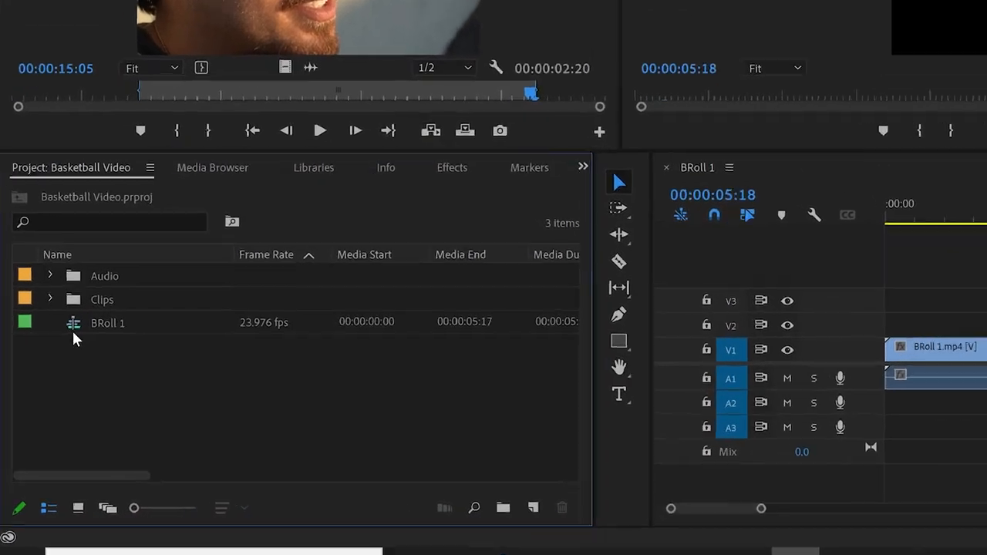
Rename the BRoll 1 sequence to My First Project.
click(91, 292)
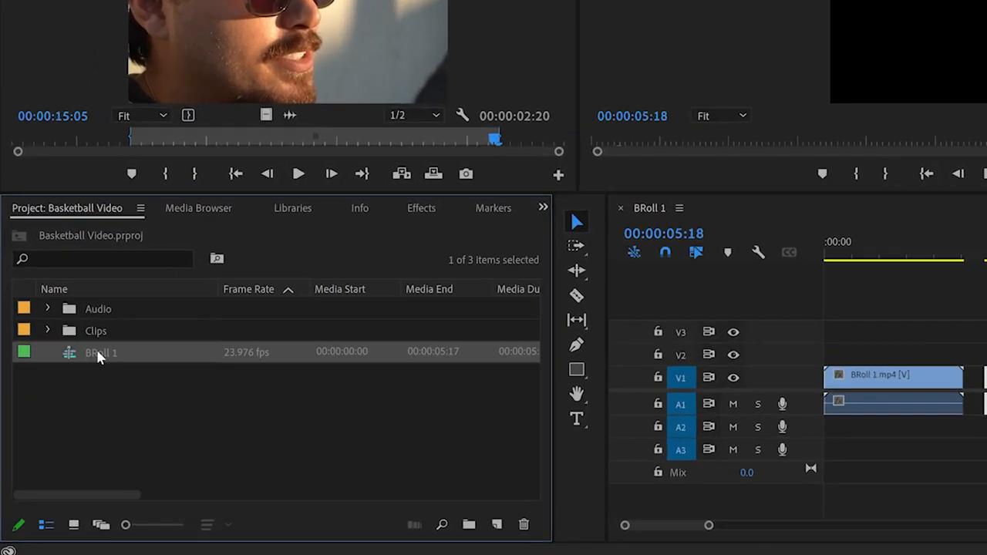
click(73, 382)
text(My First Project)
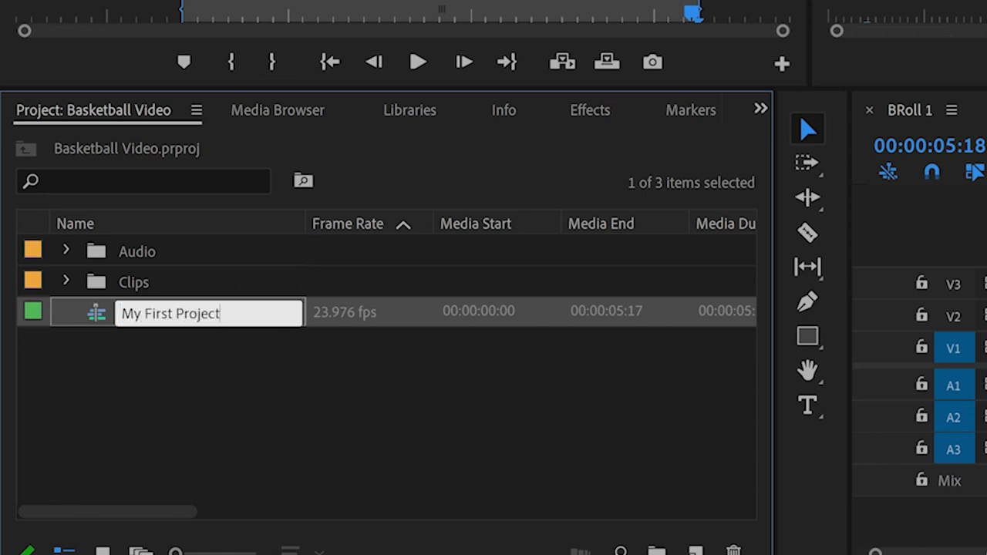
key(Return)
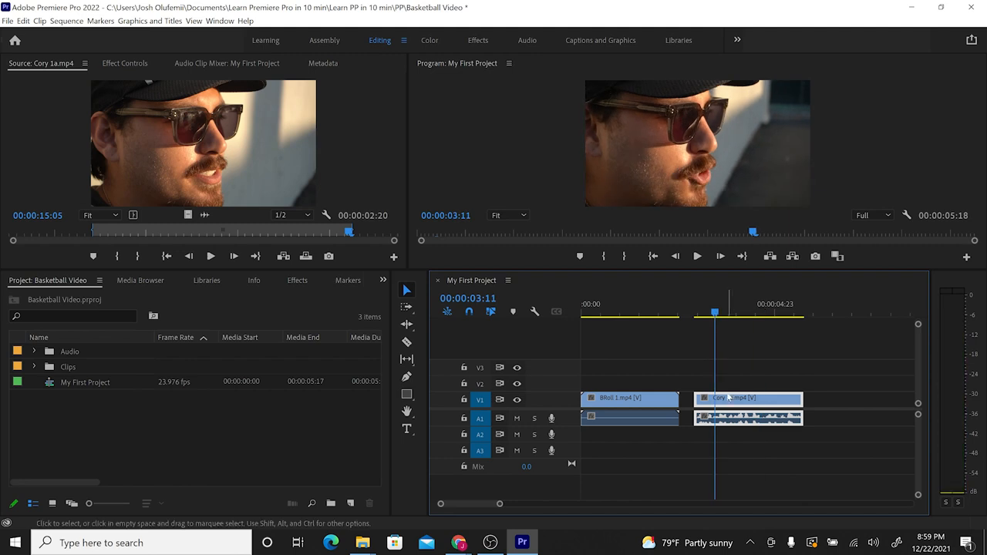
Try out the motion controls on Cory 1a.mp4: shift and reset its position, scale it to 75 and rotate it 3°.
click(124, 63)
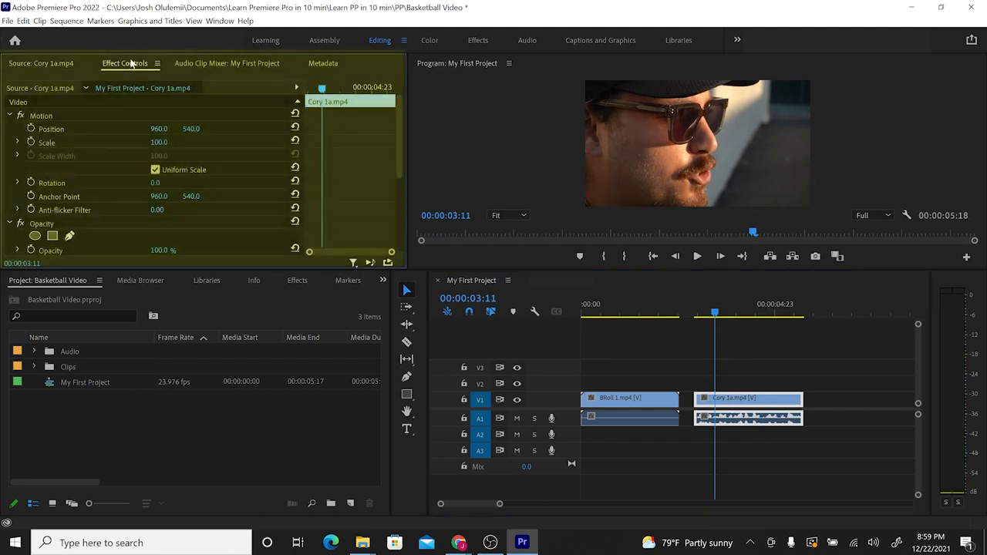
drag(161, 128, 138, 141)
click(295, 127)
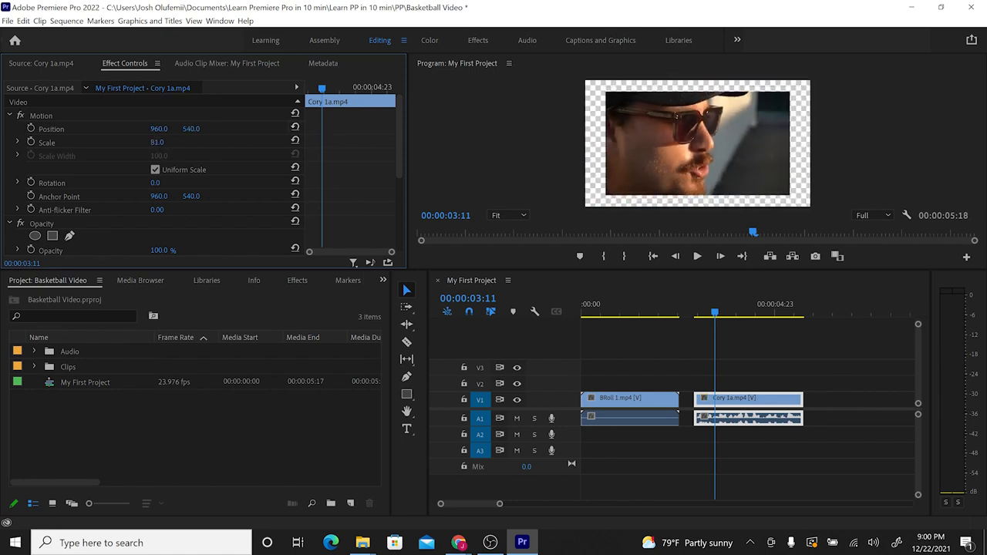
drag(156, 182, 256, 171)
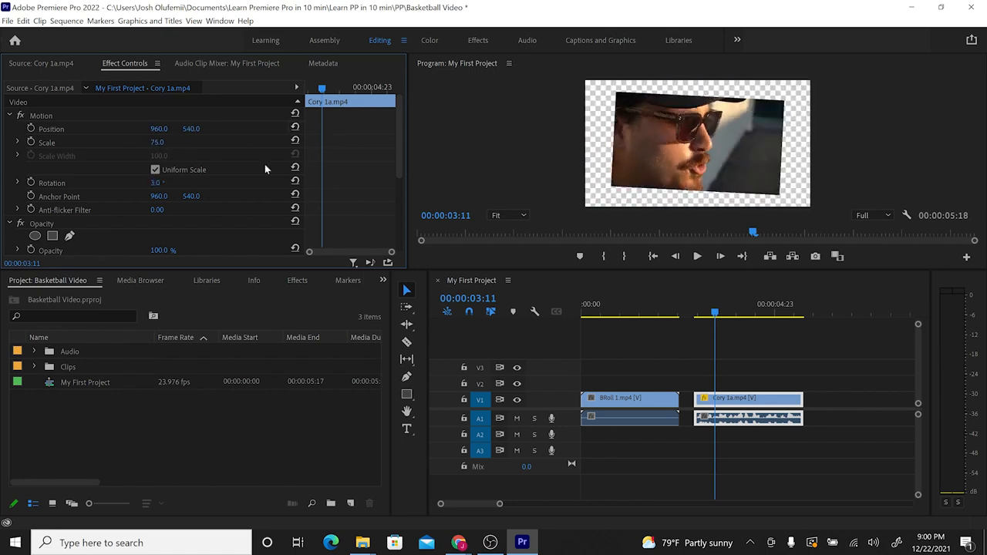
scroll(101, 226, down, 1)
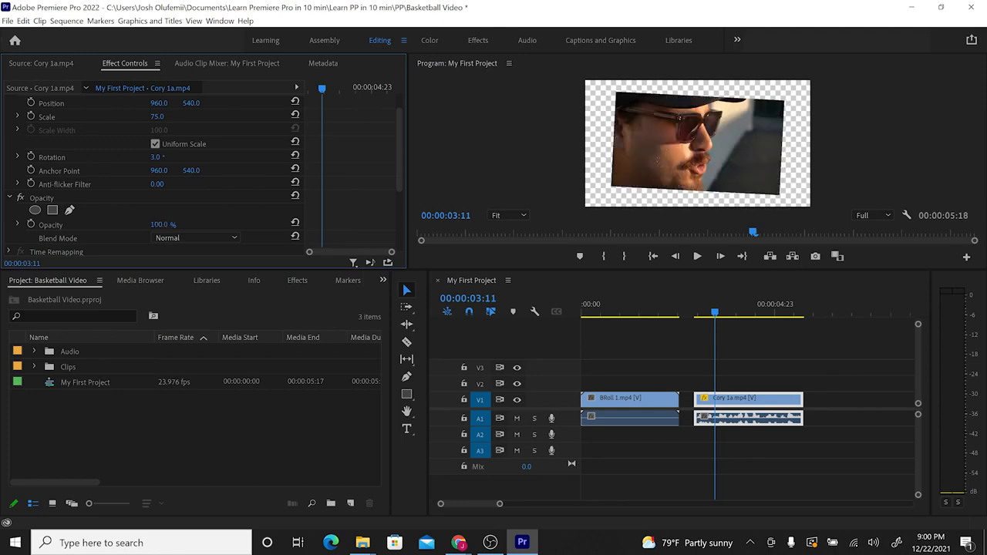
Reset the scale and rotation of Cory 1a.mp4 to their defaults.
scroll(294, 226, up, 1)
click(296, 169)
click(295, 128)
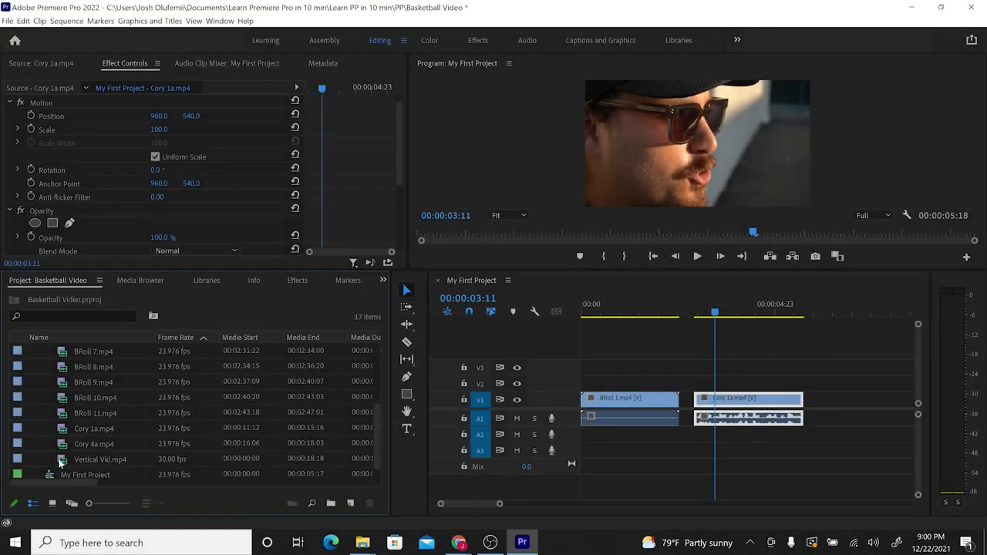
Add Vertical Vid.mp4 to track V1 after Cory 1a.mp4, leaving a gap, and scrub through it.
drag(62, 461, 842, 415)
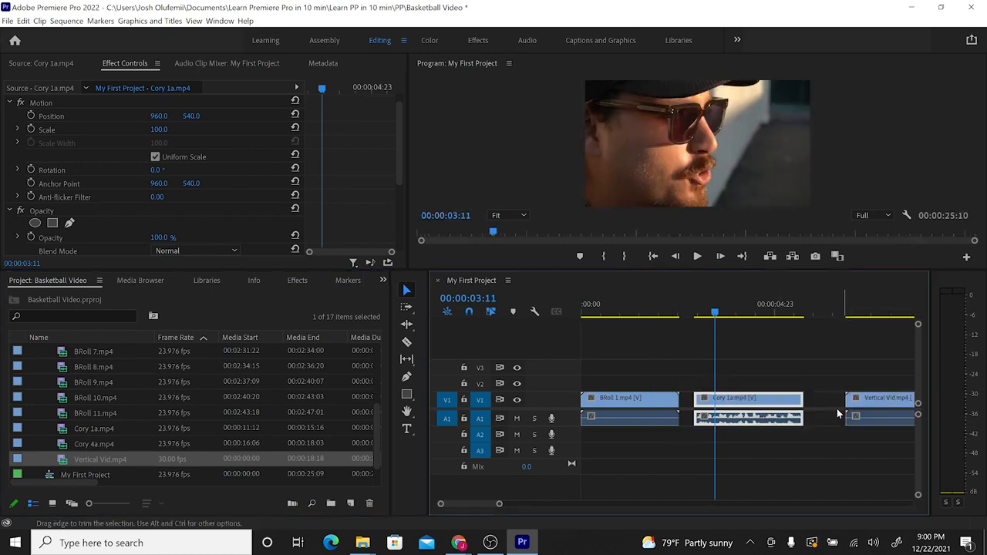
scroll(831, 408, down, 1)
mouse_move(794, 314)
mouse_down()
mouse_move(831, 318)
mouse_move(790, 318)
mouse_move(800, 321)
mouse_up()
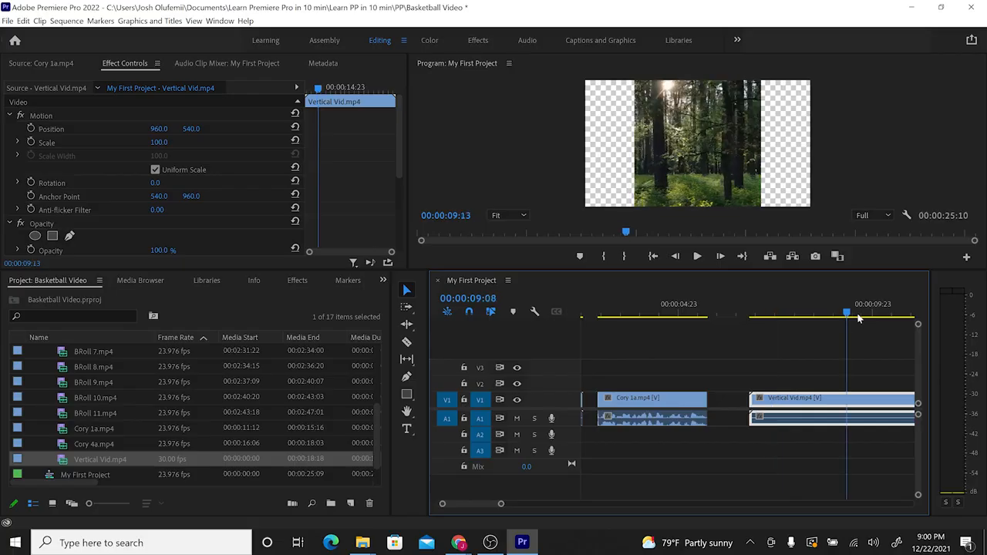
drag(858, 318, 801, 329)
scroll(800, 329, down, 6)
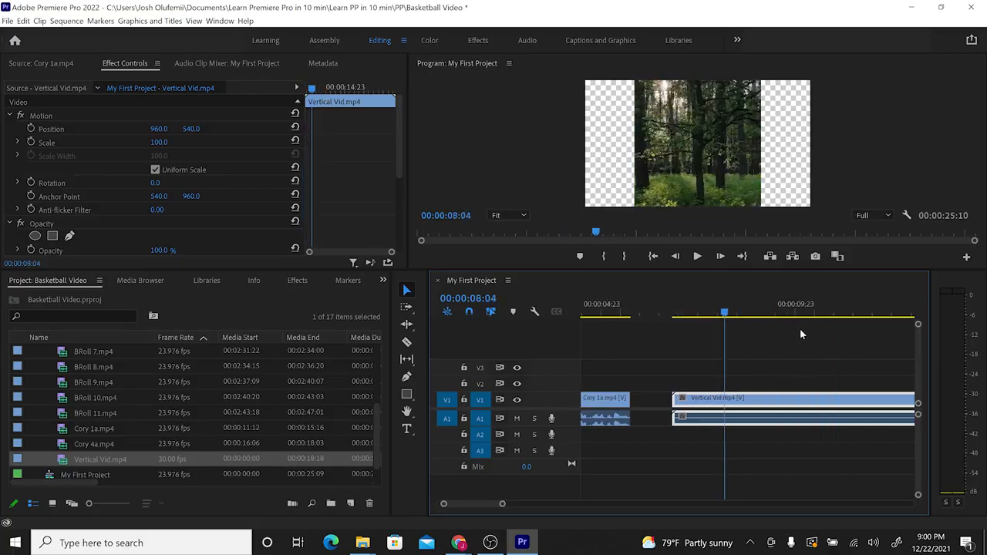
Park the playhead at 00:00:09:15 and scale Vertical Vid.mp4 down to about 43 so its full height fits the frame.
drag(686, 313, 743, 320)
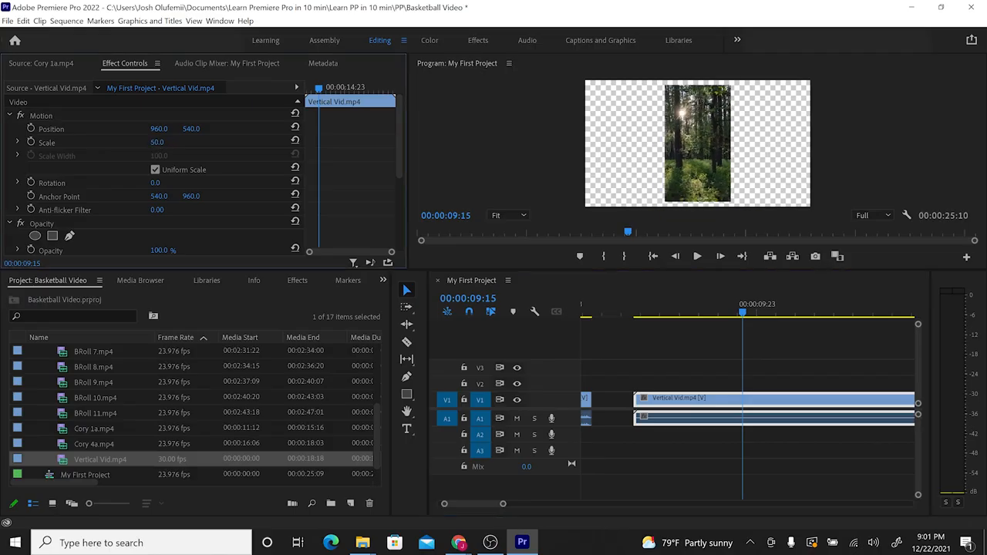
drag(158, 143, 152, 143)
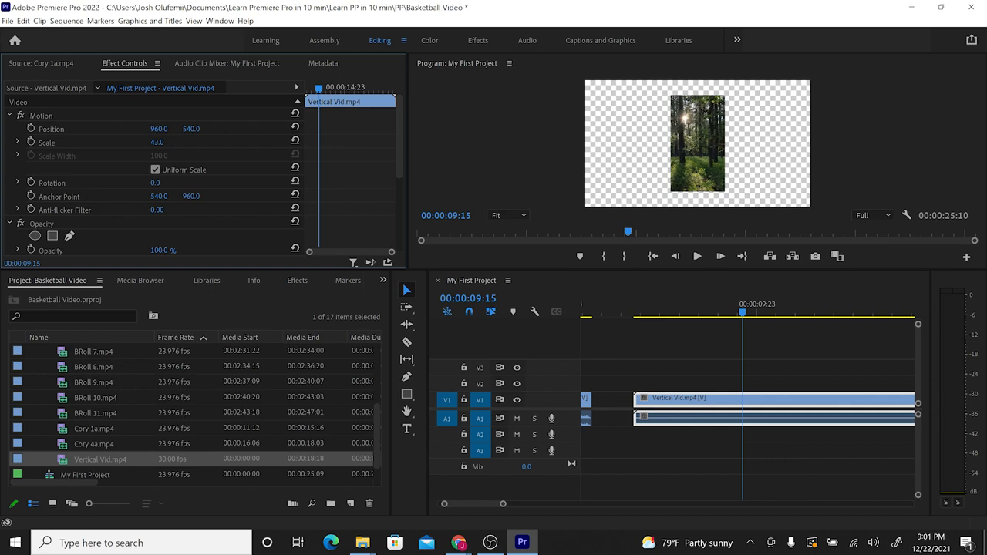
drag(157, 143, 505, 204)
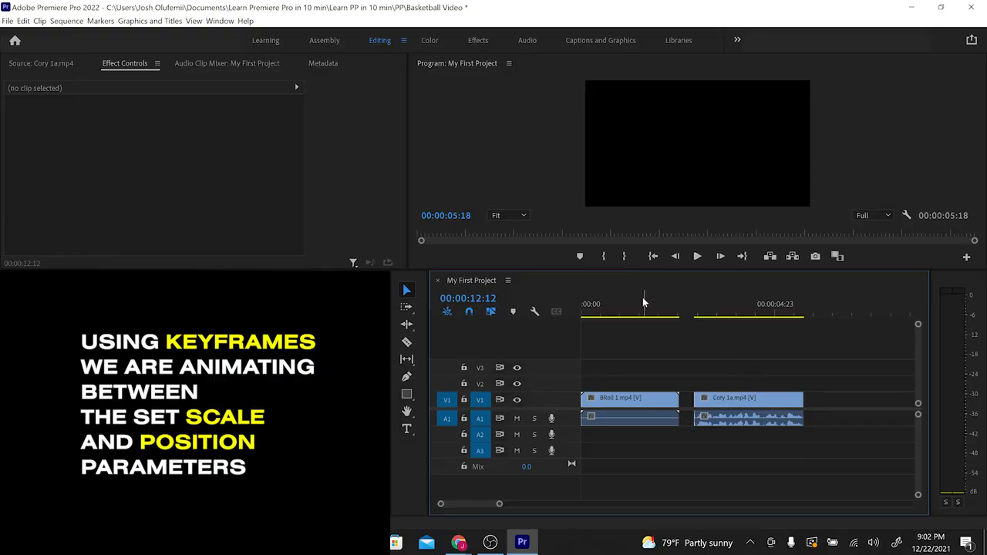
At 00:00:00:03, keyframe the position and scale of BRoll 1.mp4, with scale 188 and vertical position about 816.
drag(602, 306, 585, 312)
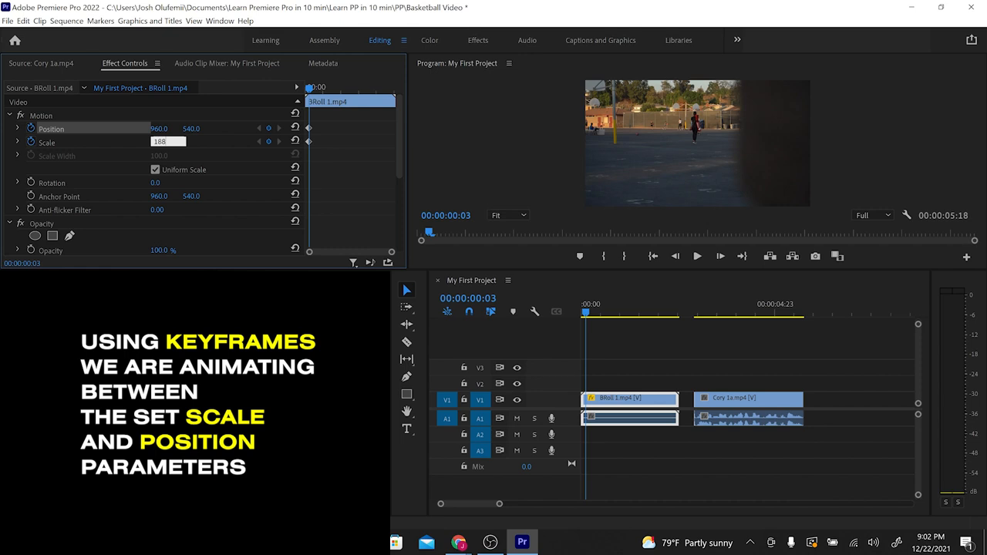
key(Return)
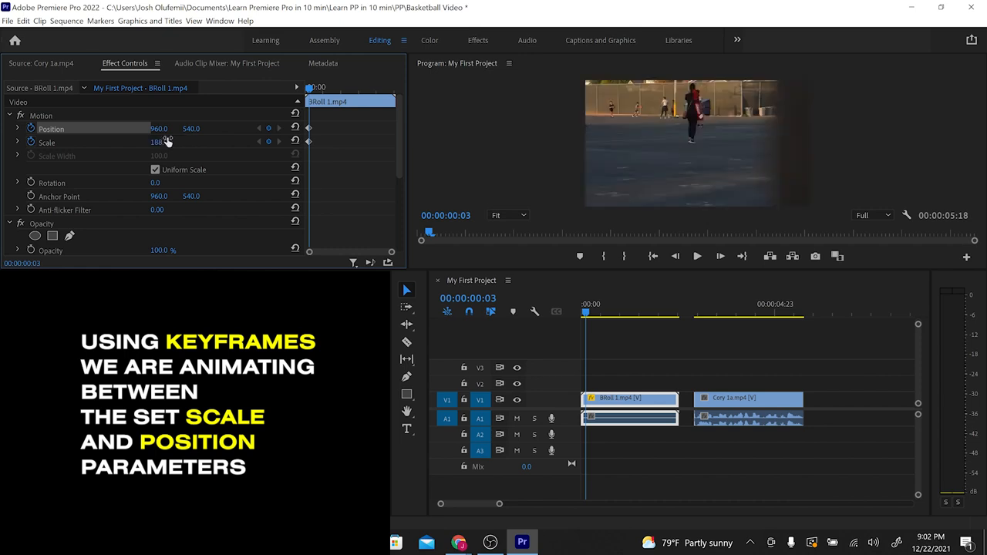
drag(191, 129, 336, 129)
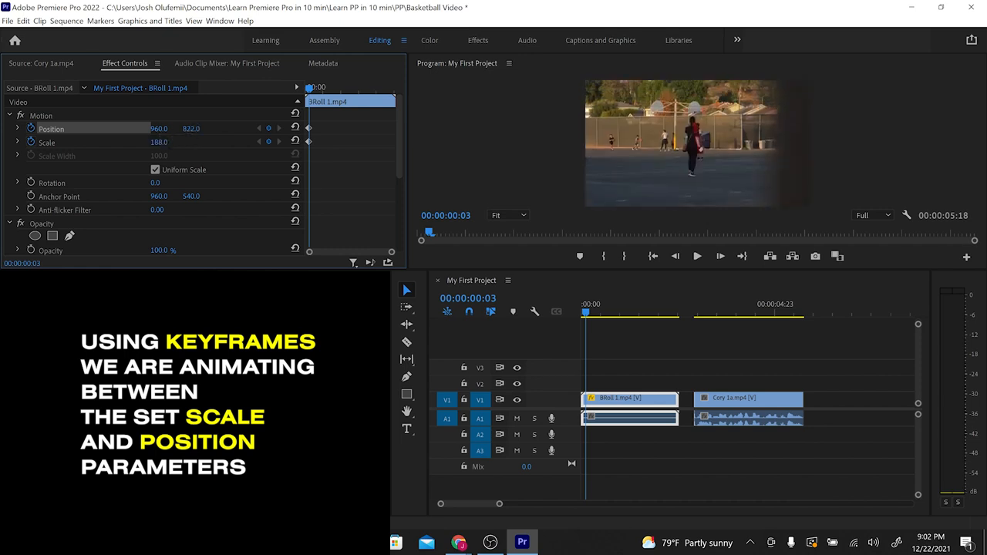
At 00:00:00:18, reset the position and scale of BRoll 1.mp4 to defaults as second keyframes, and play back the zoom-out.
drag(314, 90, 333, 96)
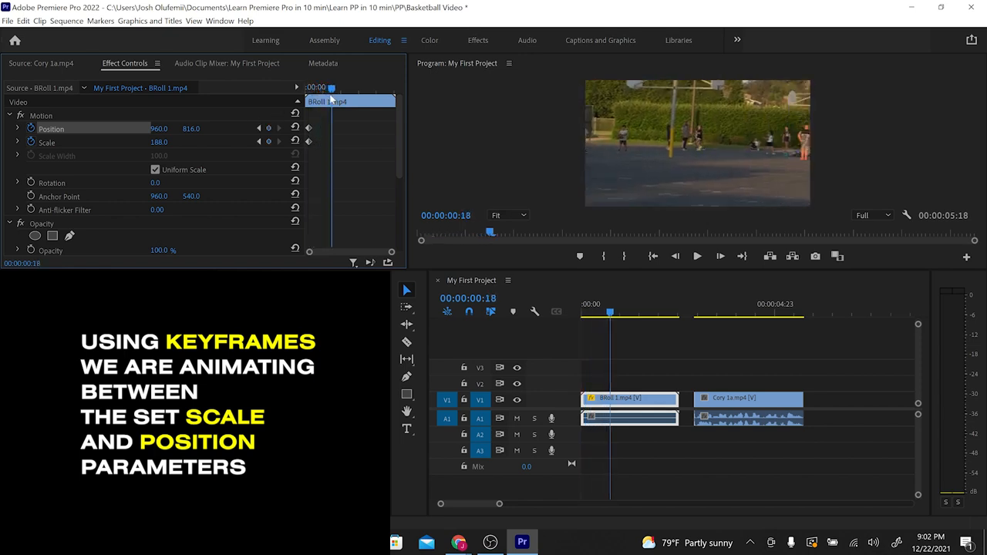
click(295, 128)
click(294, 141)
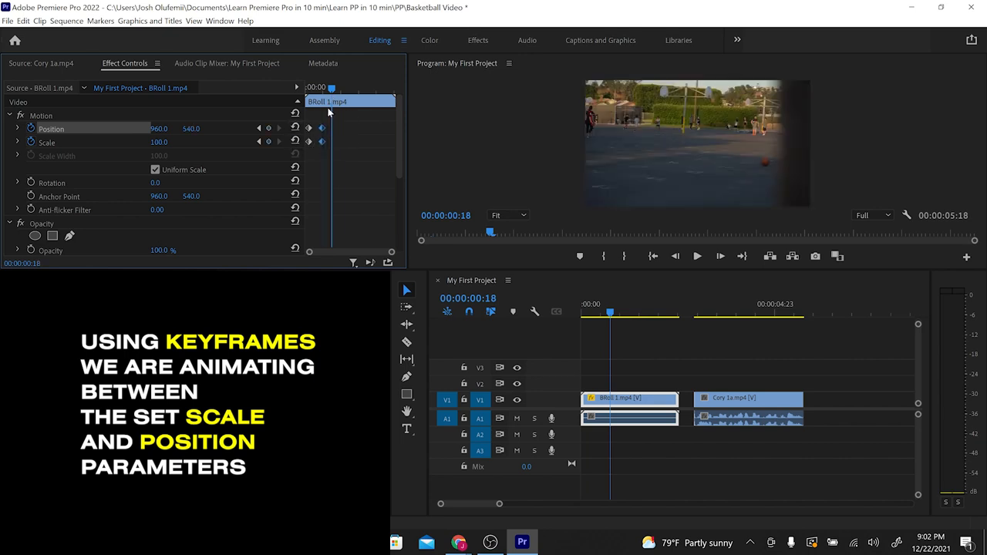
click(303, 89)
key(space)
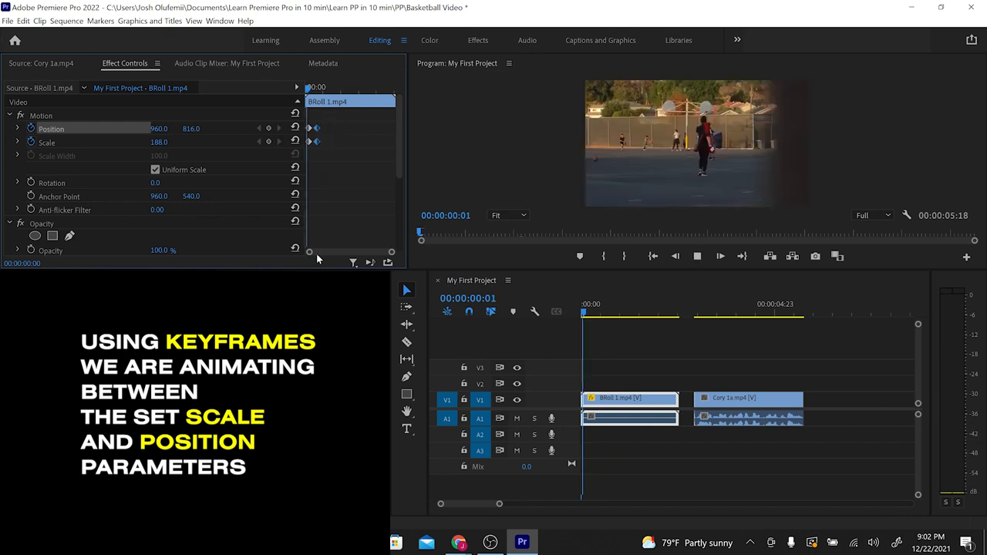
key(space)
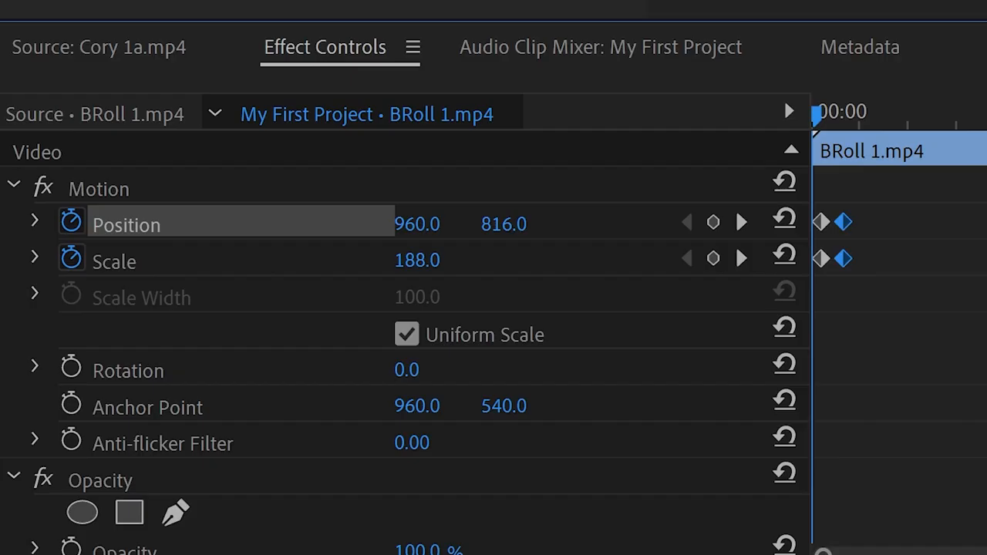
key(space)
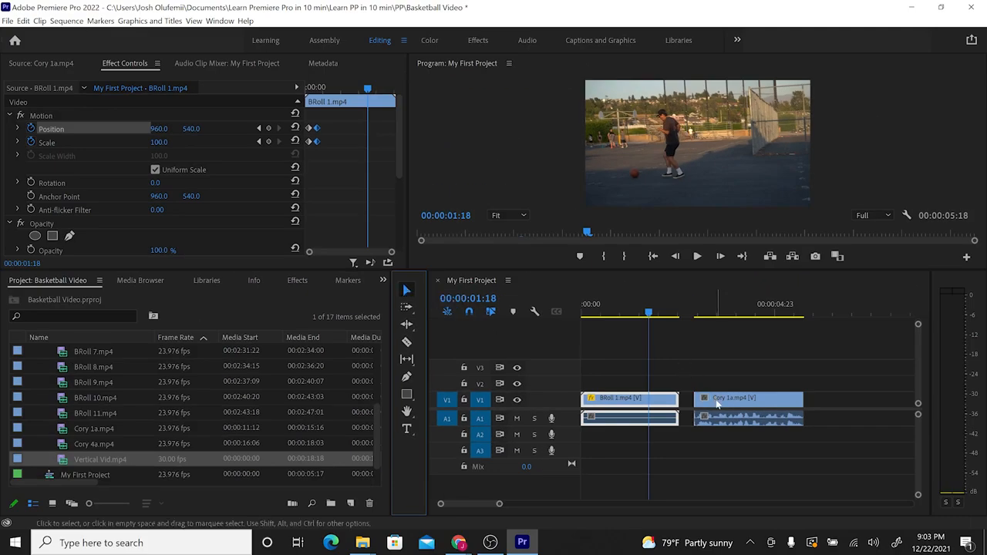
Cut BRoll 1.mp4 on track V1 into five pieces with the Razor tool and rearrange pieces with the Selection tool.
click(717, 400)
drag(647, 314, 689, 314)
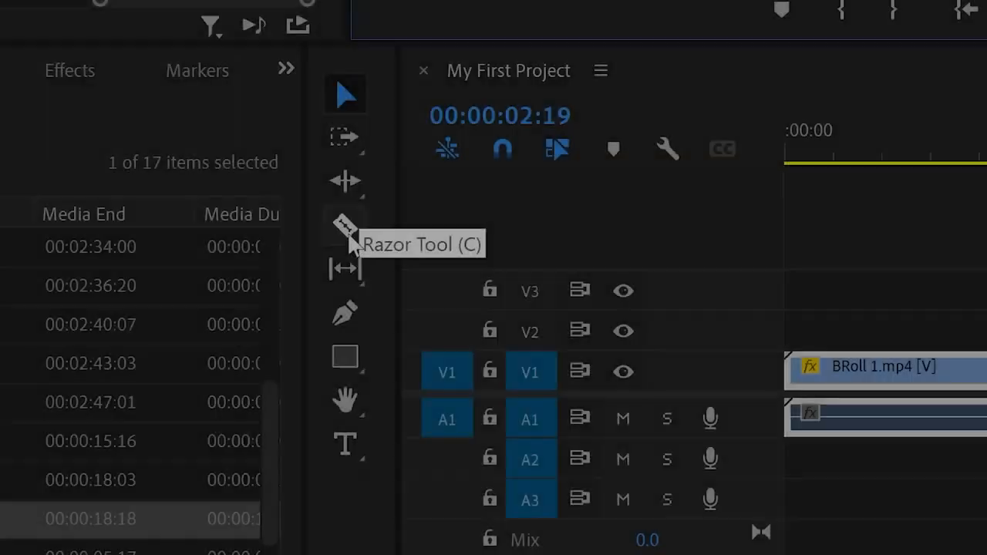
click(406, 342)
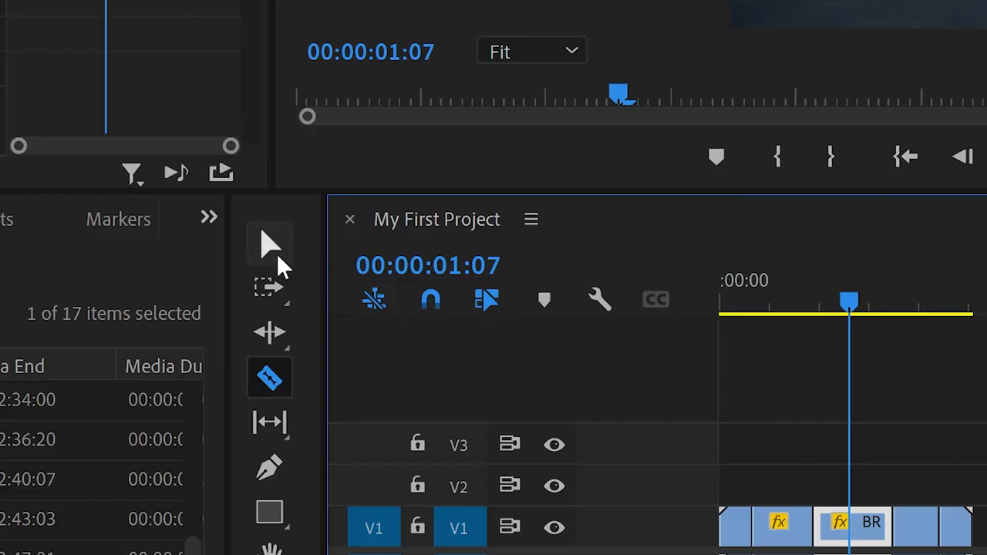
click(407, 289)
drag(727, 404, 736, 404)
drag(616, 338, 649, 339)
drag(574, 327, 617, 326)
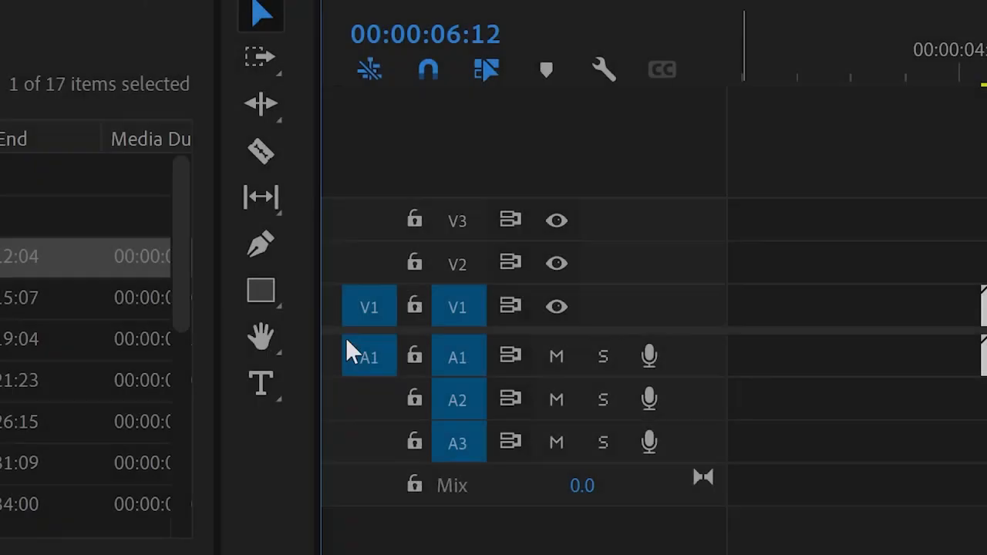
Add the text BASKETBALL over BRoll 1.mp4 and fit its graphic clip on V2 to the length of that clip.
click(277, 388)
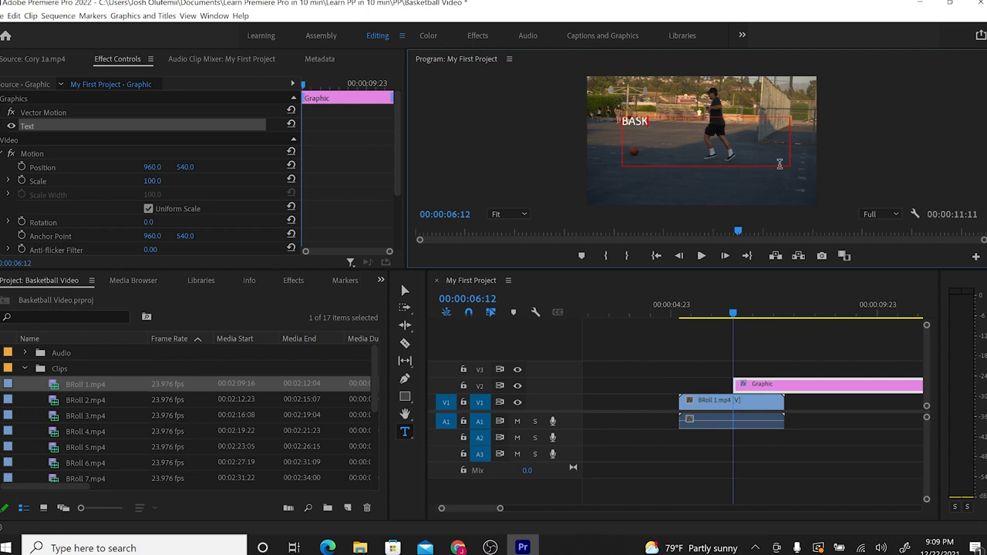
text(LL)
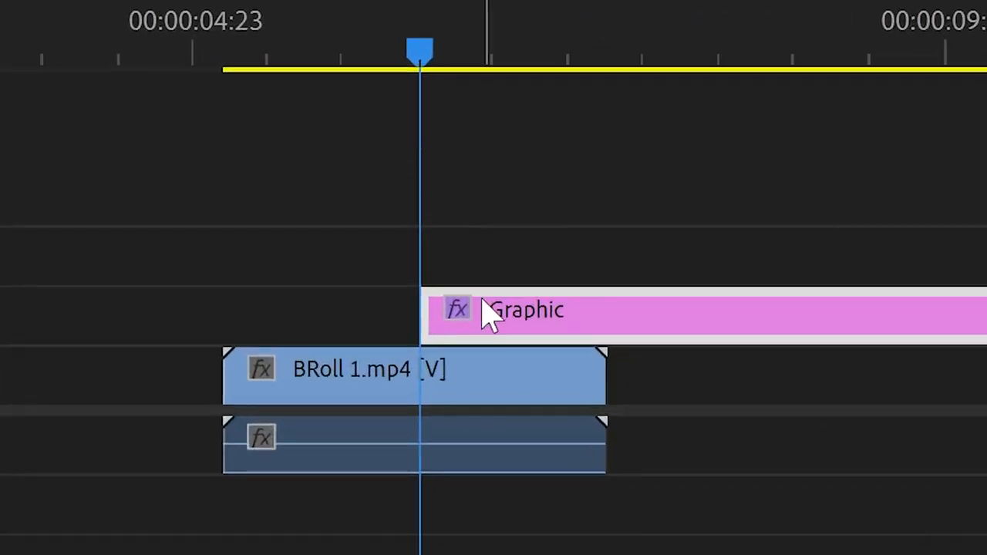
drag(750, 383, 698, 388)
drag(882, 390, 809, 390)
drag(606, 331, 606, 331)
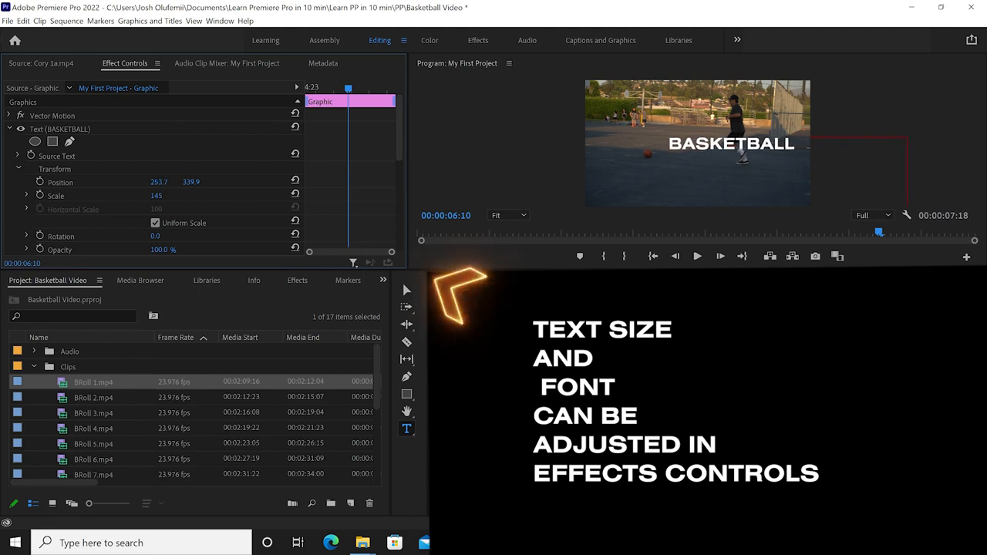
Reposition the BASKETBALL text in the frame, with its horizontal position at about 9.7 and its vertical position reduced.
drag(159, 182, 33, 182)
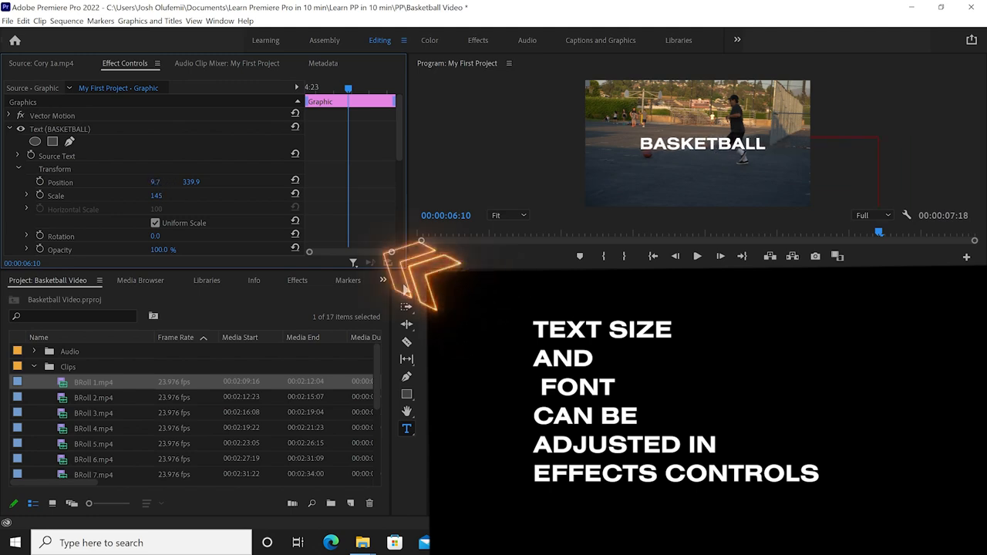
drag(191, 182, 145, 182)
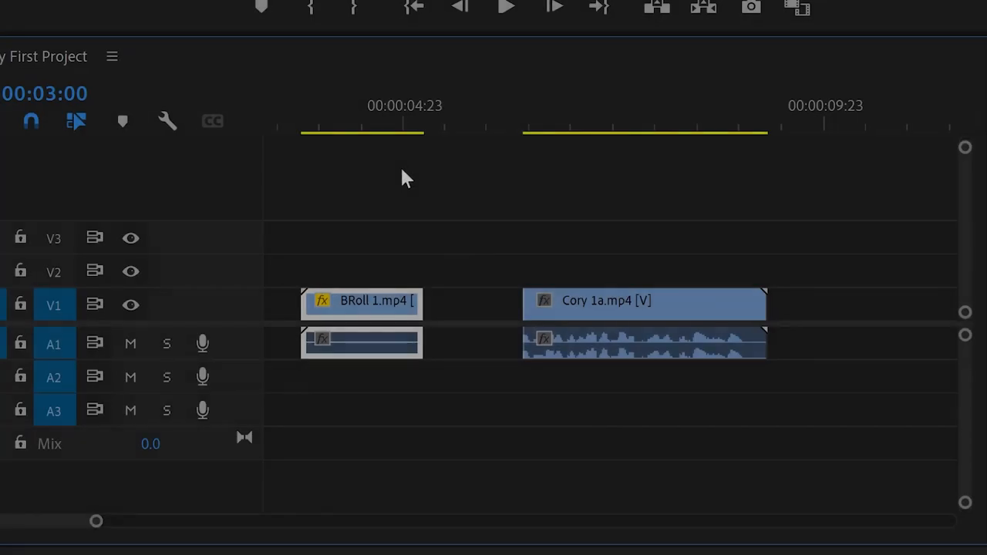
Butt BRoll 1.mp4 against the start of Cory 1a.mp4, apply the default transition at the cut and play it back.
drag(397, 306, 502, 312)
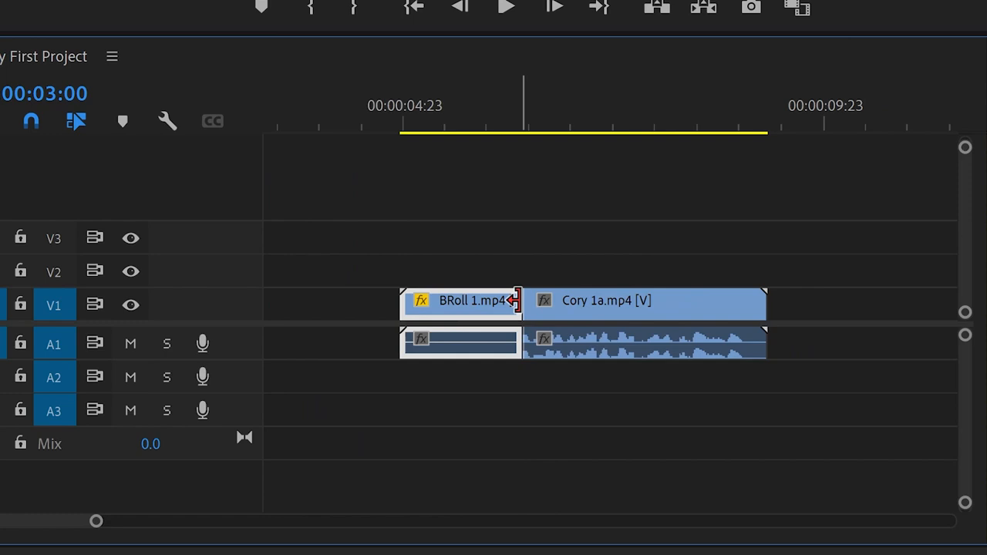
right_click(516, 300)
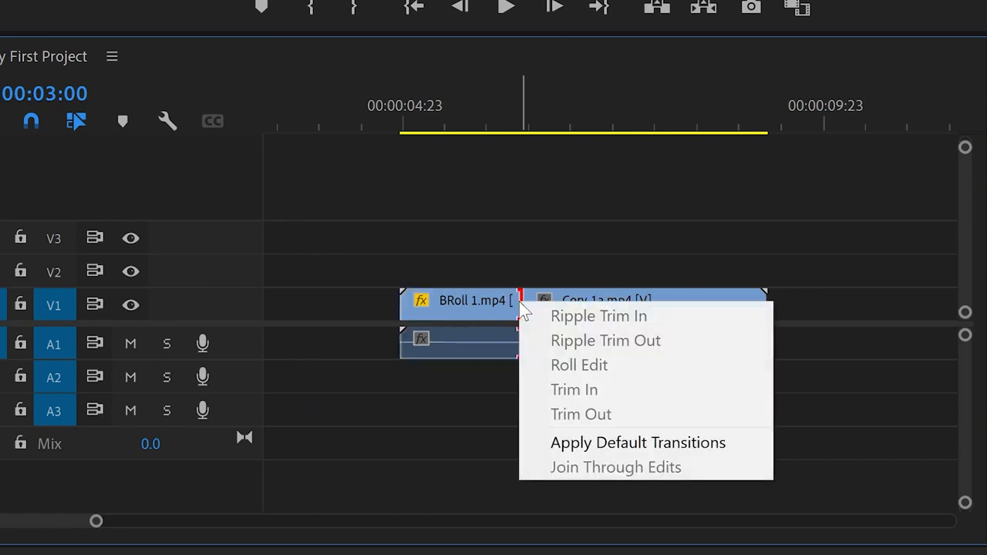
click(605, 445)
click(505, 6)
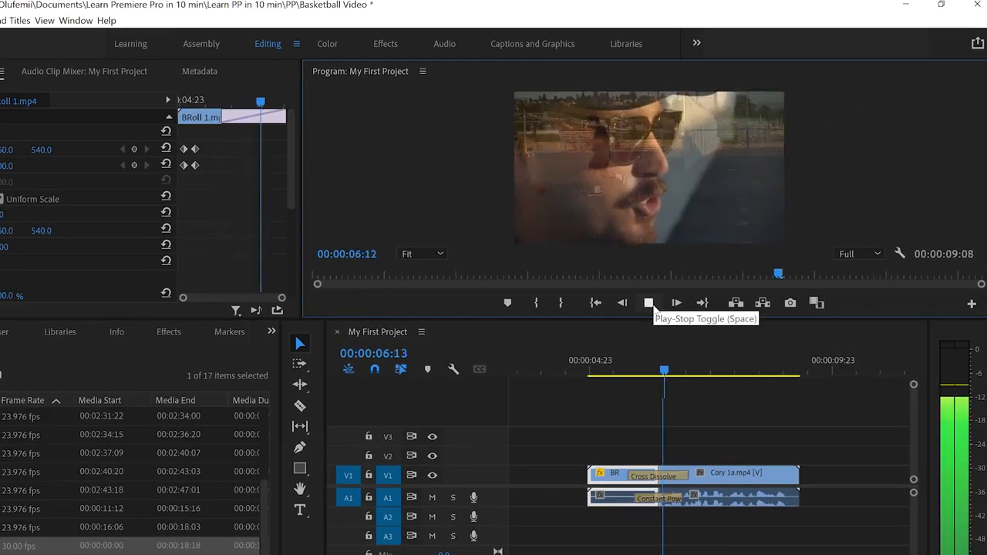
click(649, 304)
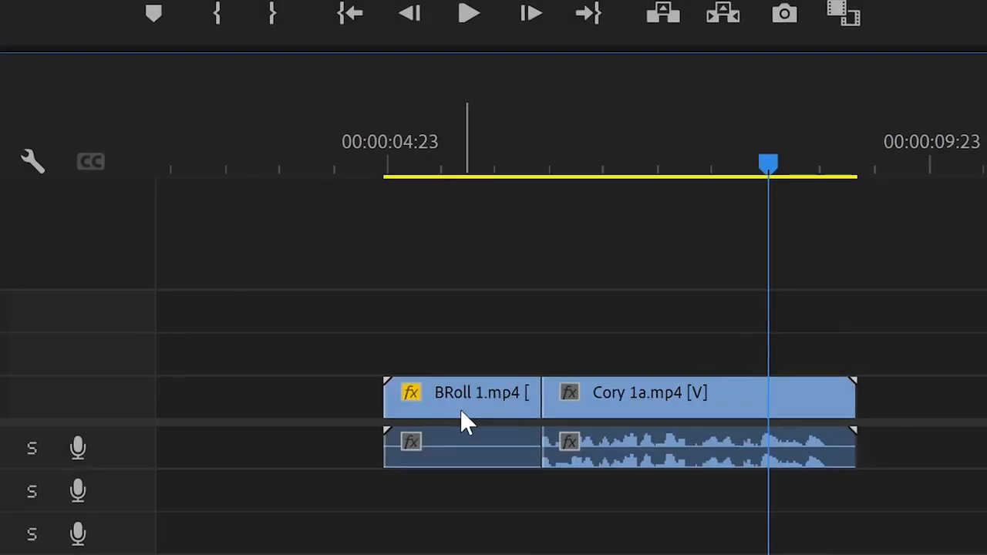
Move BRoll 1.mp4 away from Cory 1a.mp4, apply the default transition to its start and play it back.
drag(623, 485, 599, 485)
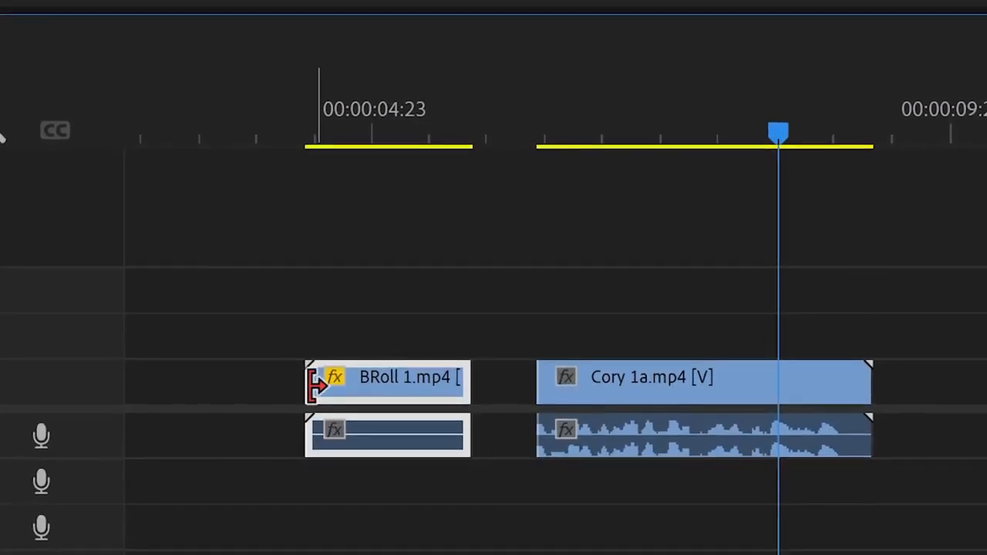
right_click(309, 382)
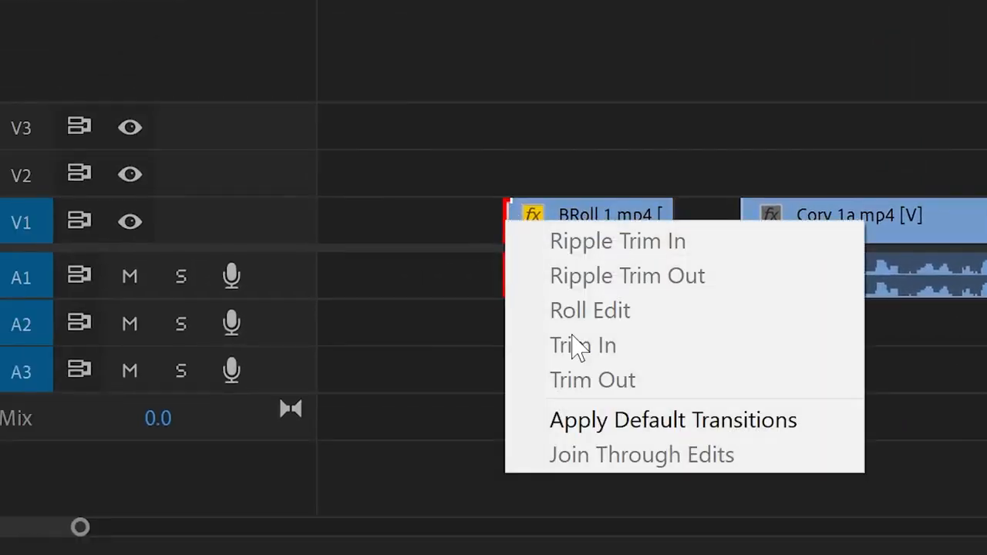
click(575, 420)
click(697, 256)
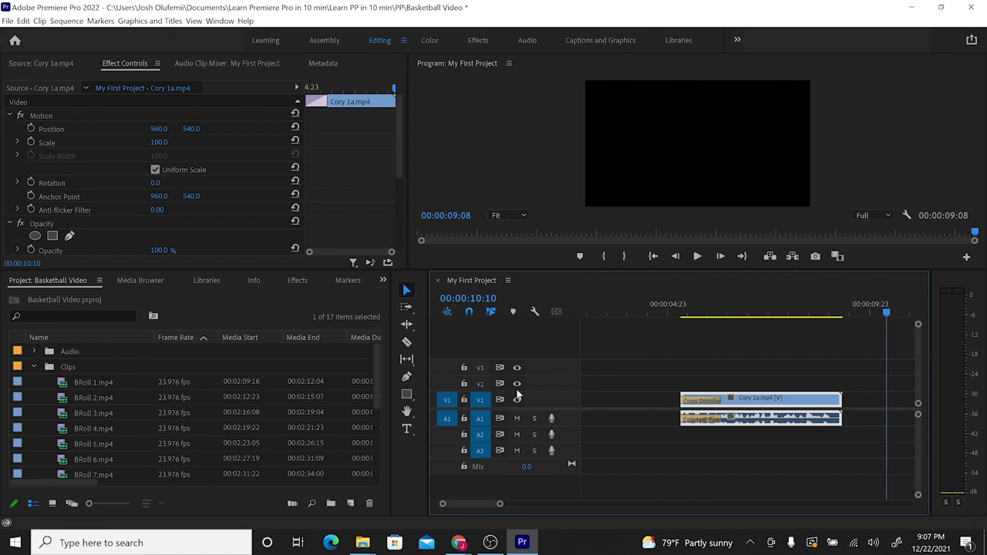
Shift Cory 1a.mp4 slightly earlier, unlink its video from its audio and slide the video part on its own.
drag(750, 402, 724, 406)
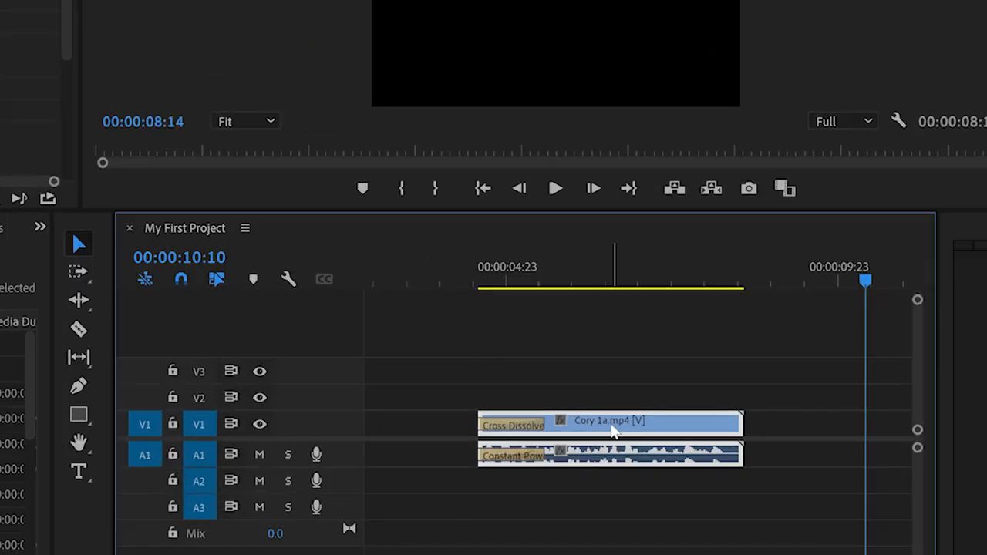
right_click(732, 400)
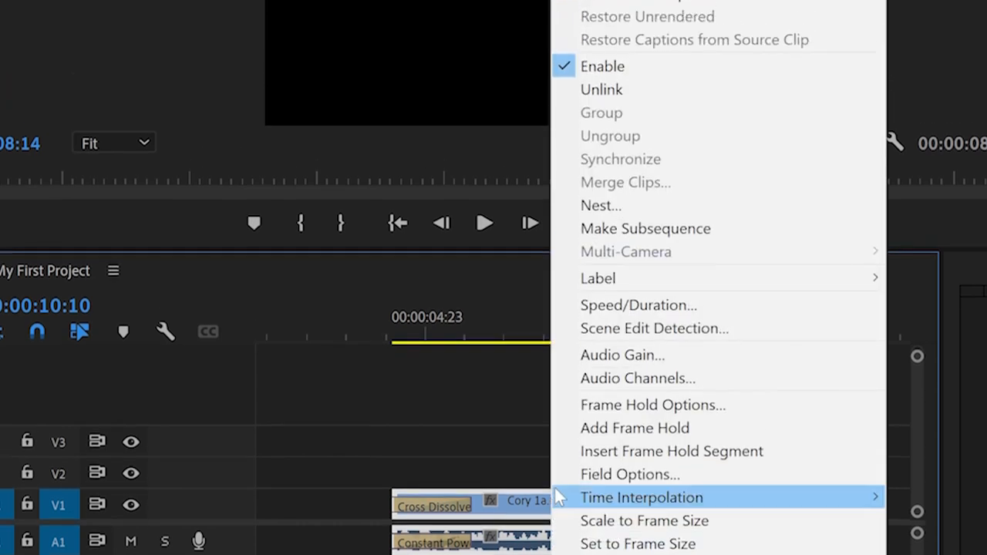
click(607, 82)
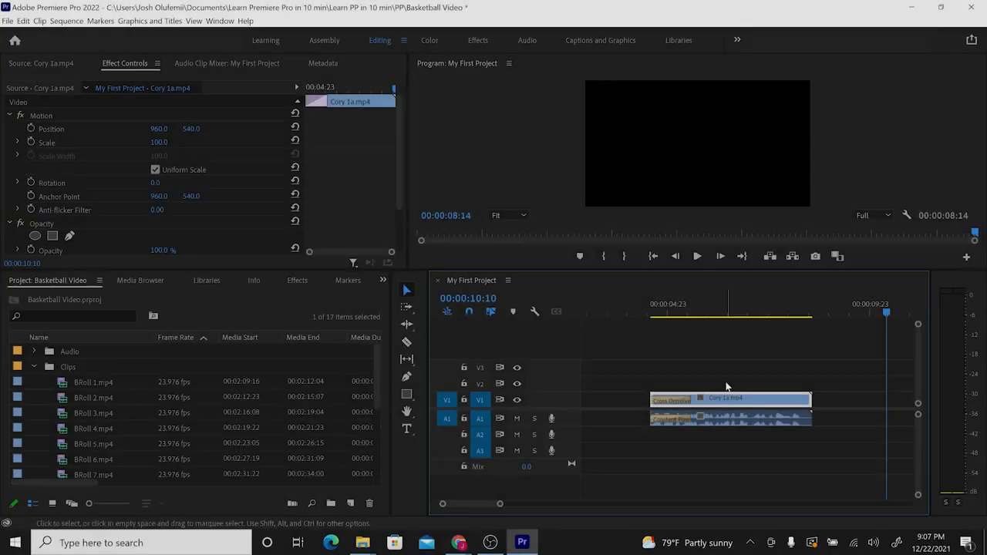
drag(732, 399, 700, 410)
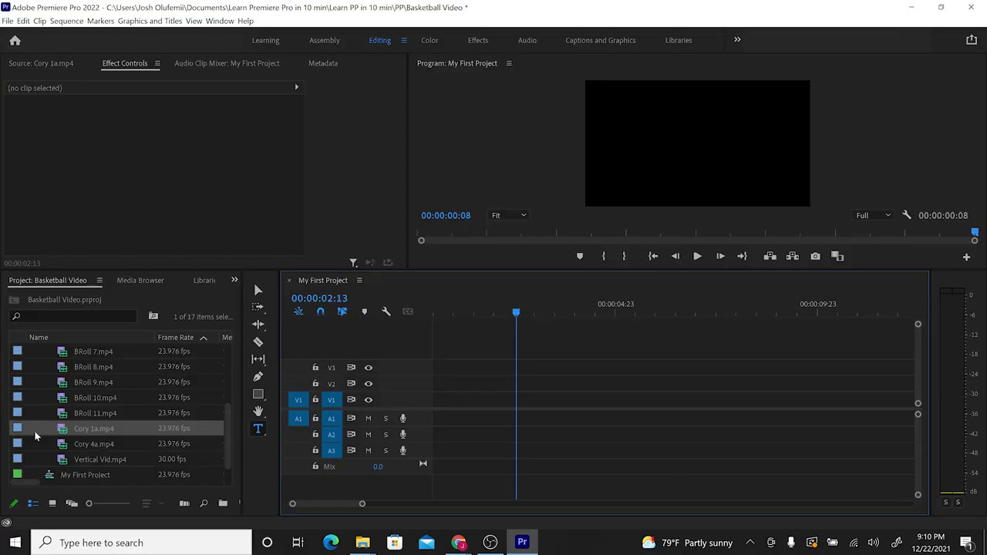
Place Cory 1a.mp4 and Cory 4a.mp4 back to back on track V1 and play them.
drag(570, 423, 572, 421)
drag(93, 443, 697, 409)
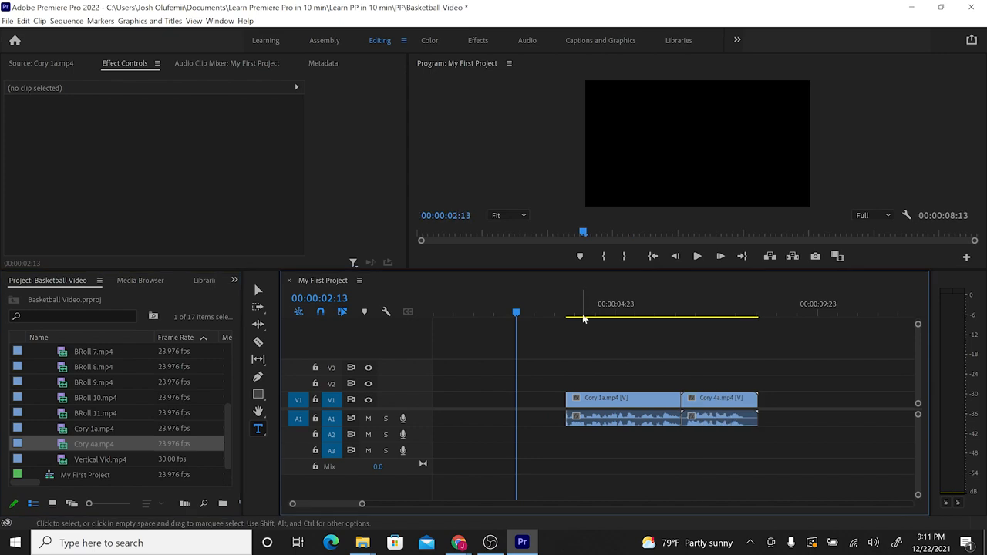
click(696, 256)
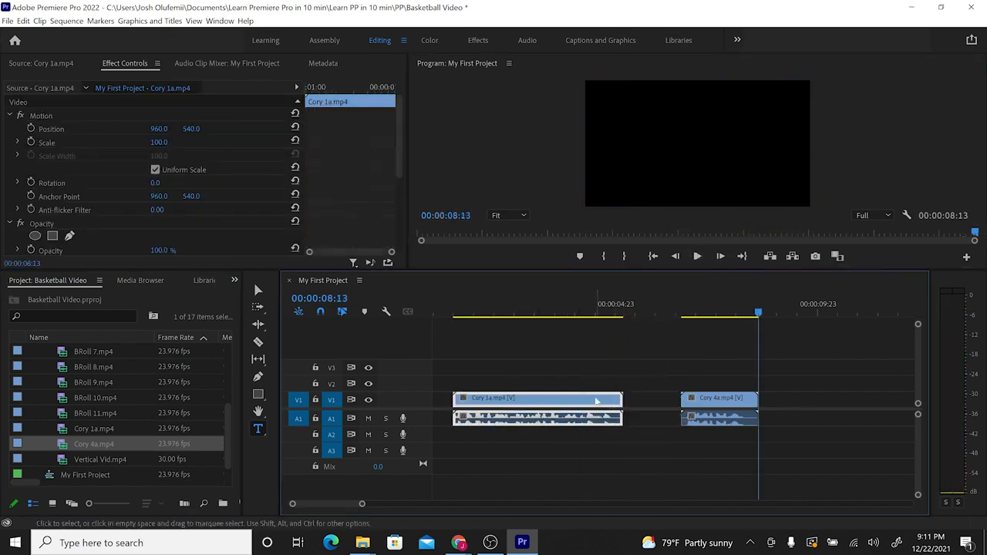
Move Cory 1a.mp4 up against the start of Cory 4a.mp4 and play both clips from the beginning.
drag(595, 401, 651, 401)
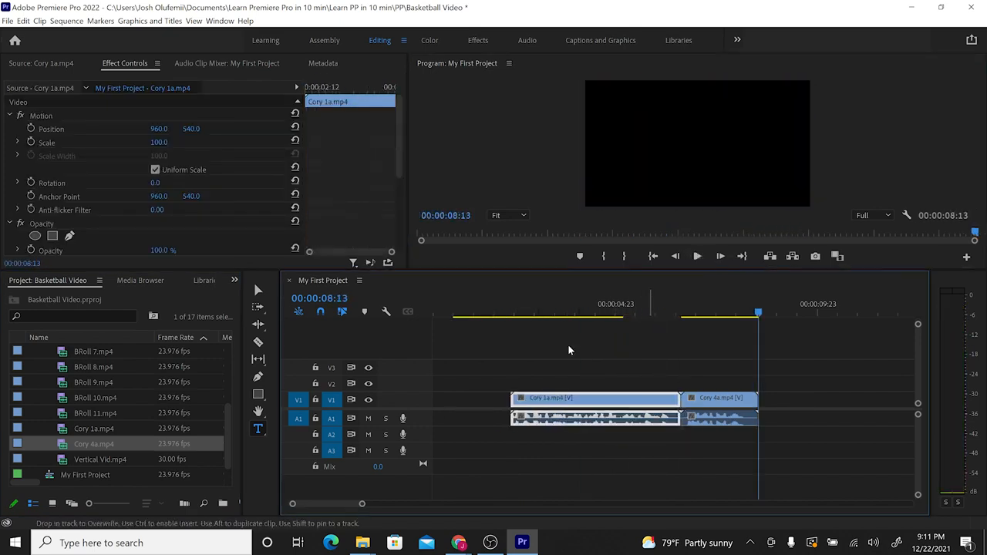
click(512, 311)
click(701, 256)
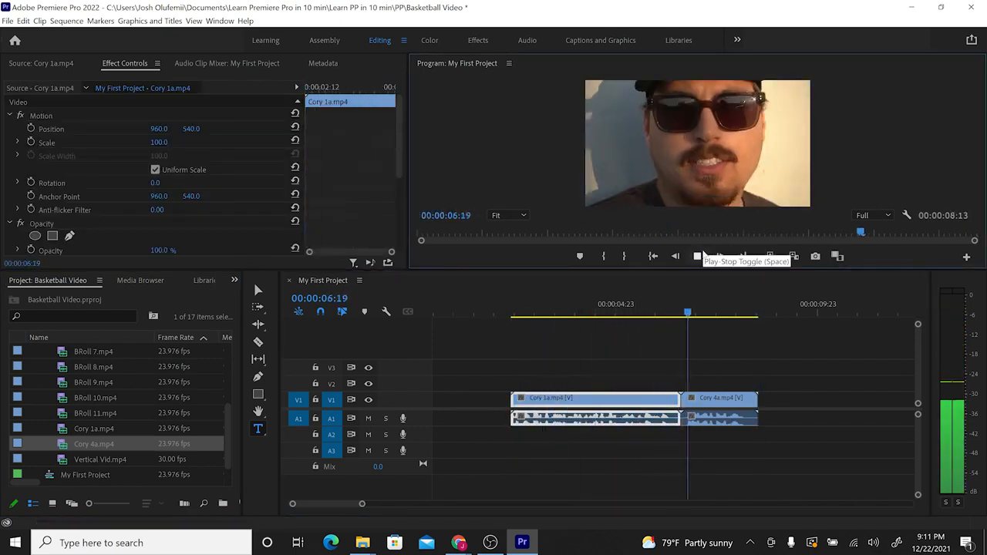
Tighten the cut by shifting Cory 4a.mp4 earlier against a shortened Cory 1a.mp4, and play from just before the cut.
drag(696, 369, 696, 401)
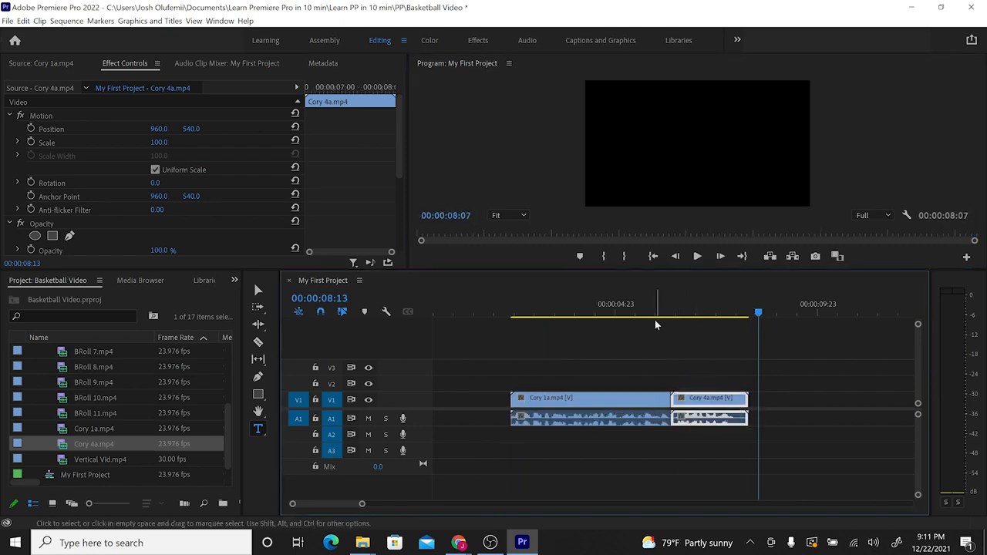
click(649, 311)
click(701, 256)
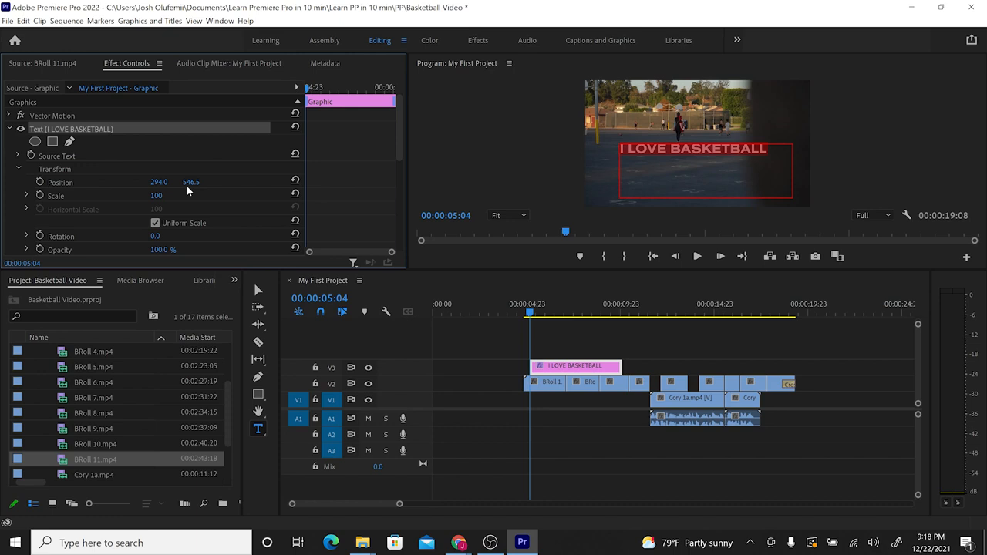
Play the assembled sequence to preview the I LOVE BASKETBALL title over the opening B-roll.
click(697, 256)
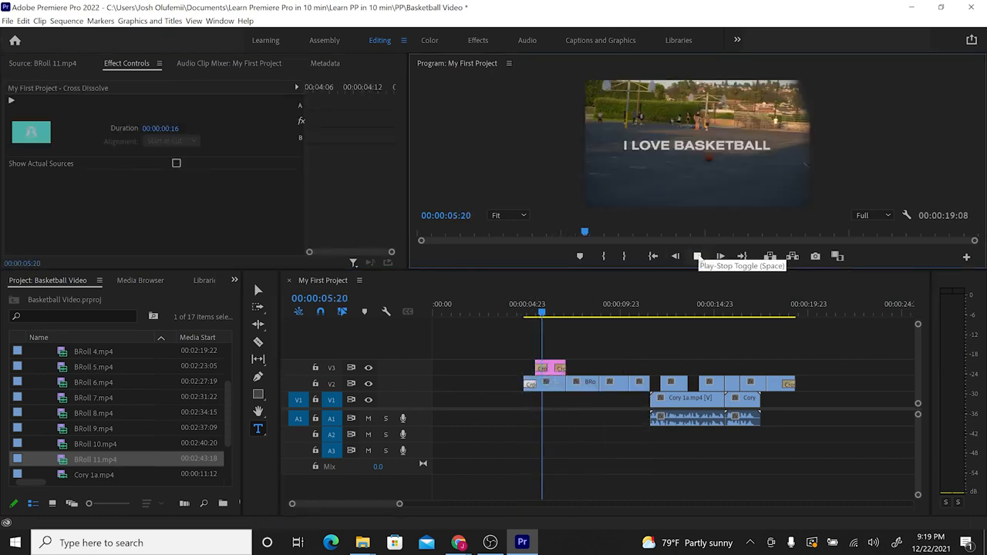